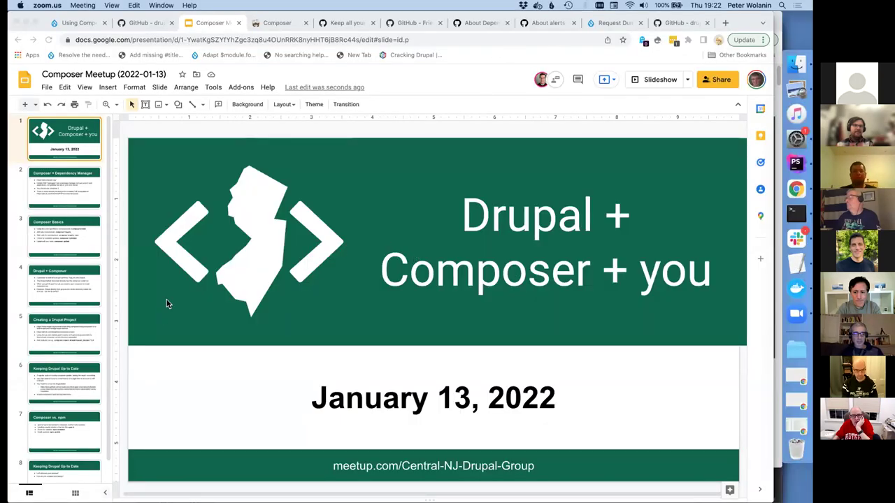
Step: Go from the title slide to the "Composer = Dependency Manager" slide
{"action": "key", "text": "Down"}
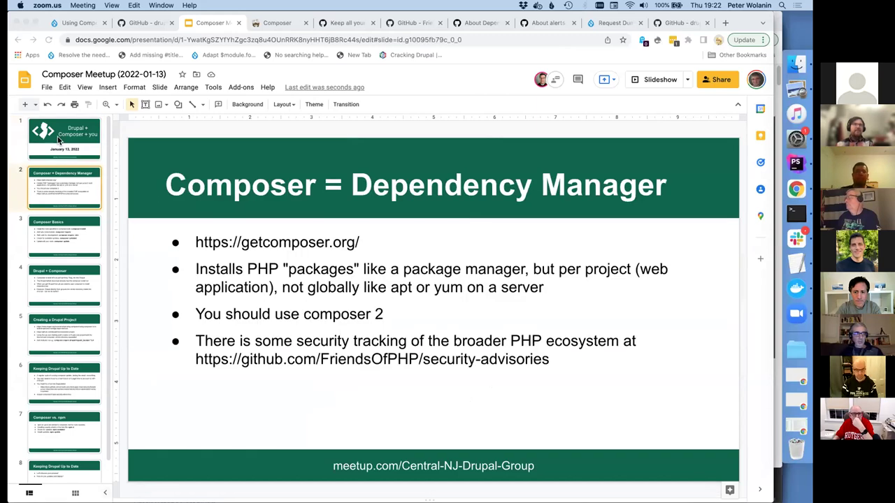
{"action": "left_click", "coordinate": [59, 139]}
{"action": "left_click", "coordinate": [58, 139]}
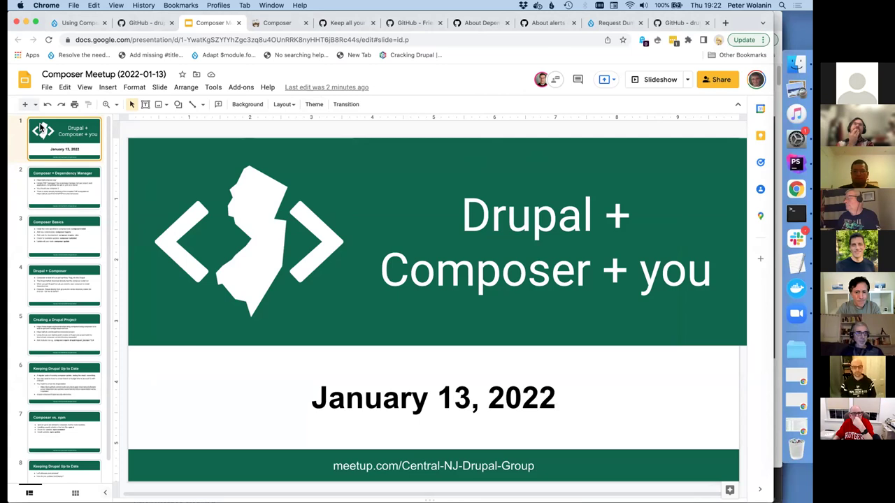
{"action": "left_click", "coordinate": [67, 186]}
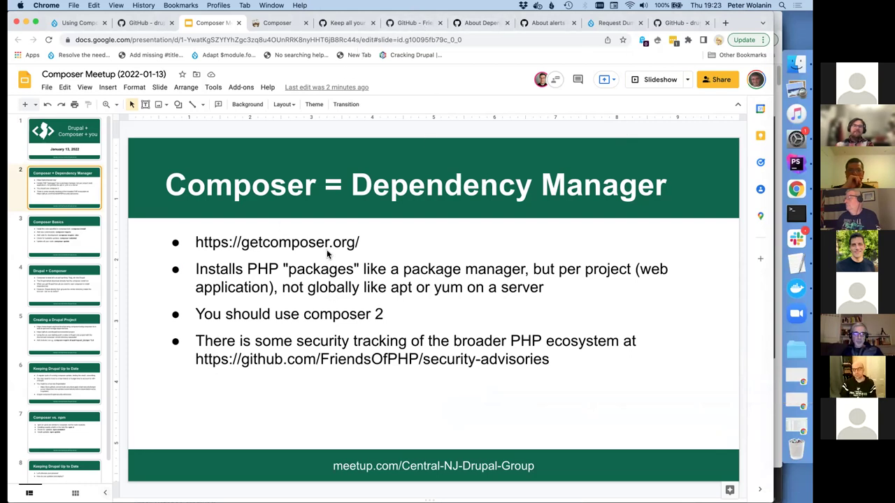
Step: Open the Getting Started page on getcomposer.org, skim its dependency management introduction, and return to the presentation
{"action": "left_click", "coordinate": [279, 24]}
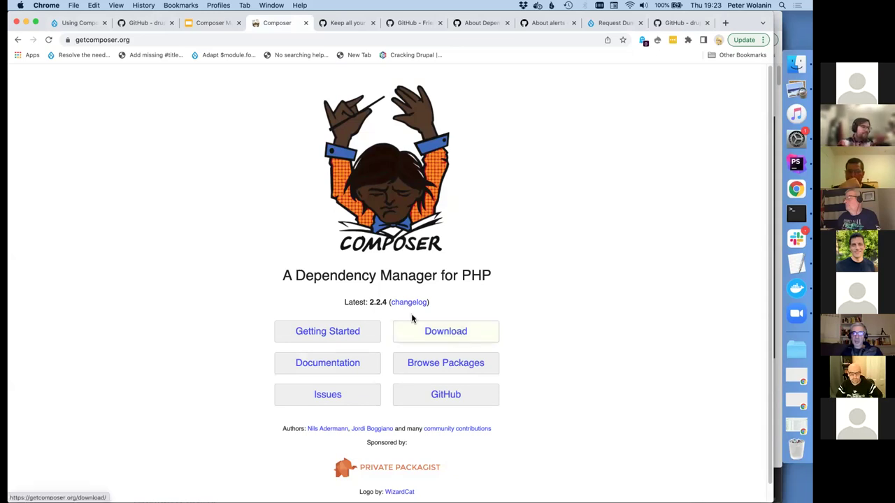
{"action": "left_click", "coordinate": [331, 333]}
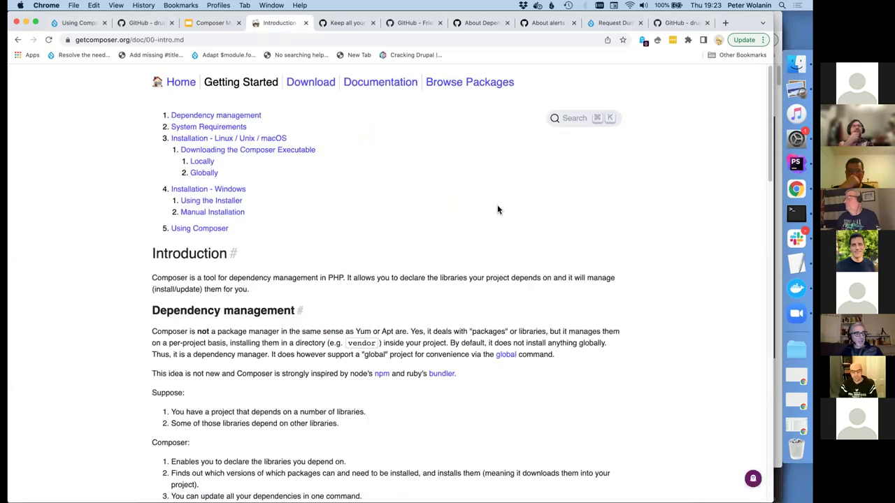
{"action": "scroll", "coordinate": [527, 225], "scroll_direction": "down", "scroll_amount": 1}
{"action": "scroll", "coordinate": [528, 226], "scroll_direction": "down", "scroll_amount": 5}
{"action": "scroll", "coordinate": [529, 226], "scroll_direction": "up", "scroll_amount": 4}
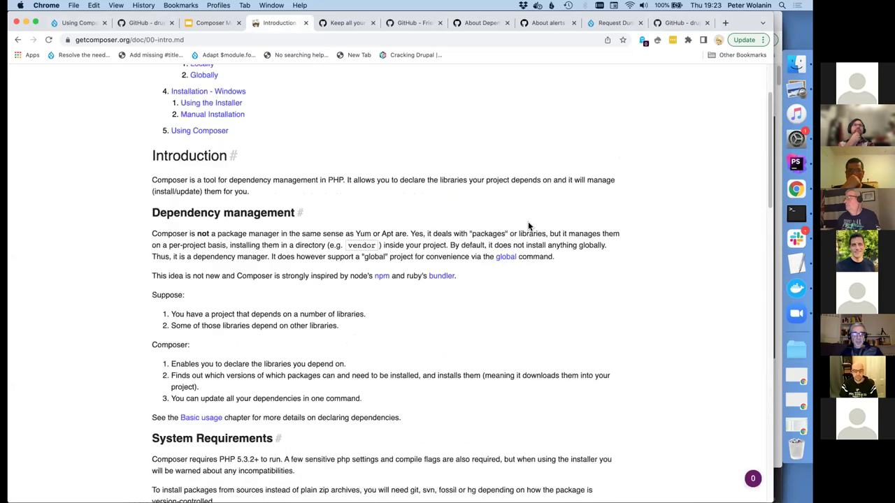
{"action": "scroll", "coordinate": [496, 211], "scroll_direction": "up", "scroll_amount": 1}
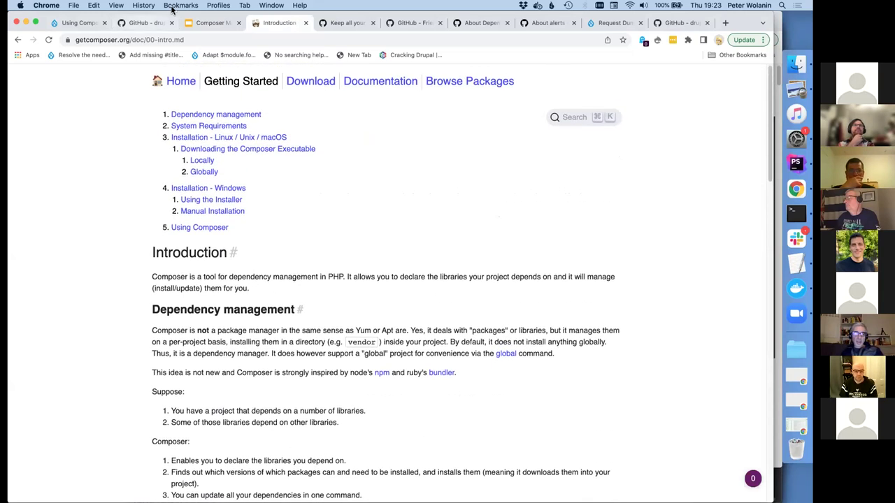
{"action": "left_click", "coordinate": [210, 23]}
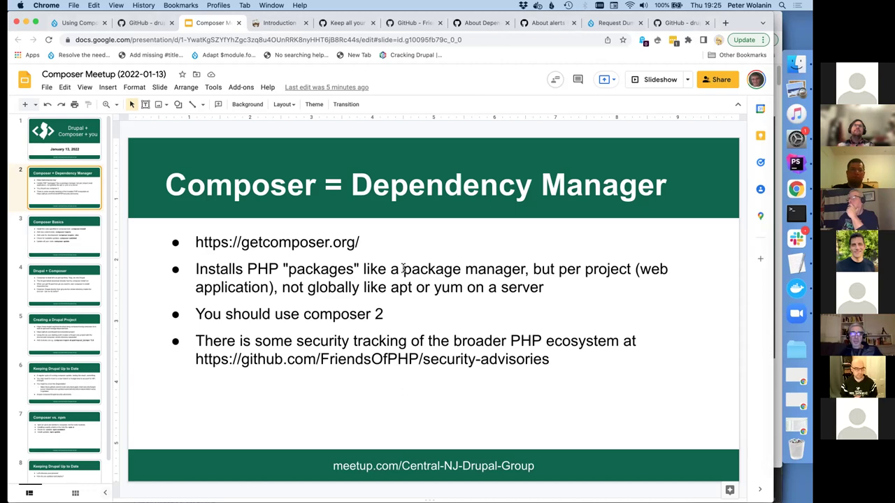
Step: Read through the Composer Introduction page's system requirements and its installation instructions for Linux, macOS and Windows
{"action": "left_click", "coordinate": [271, 25]}
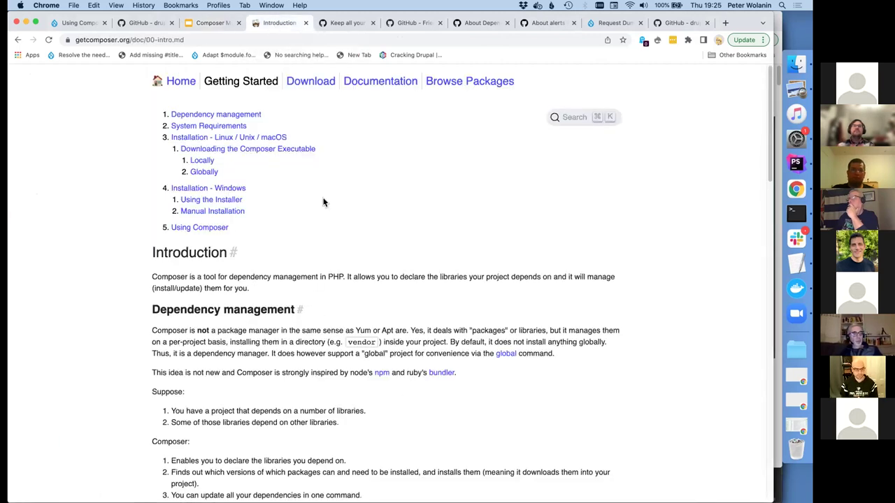
{"action": "scroll", "coordinate": [324, 202], "scroll_direction": "down", "scroll_amount": 10}
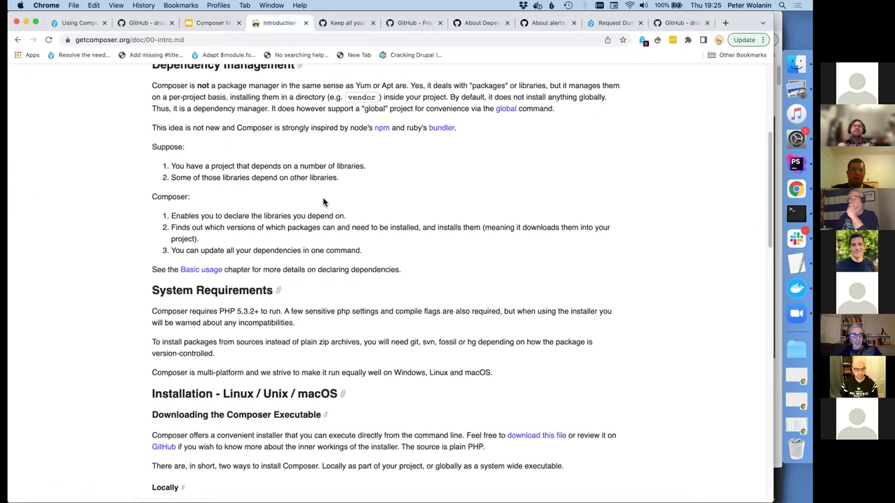
{"action": "scroll", "coordinate": [433, 242], "scroll_direction": "down", "scroll_amount": 1}
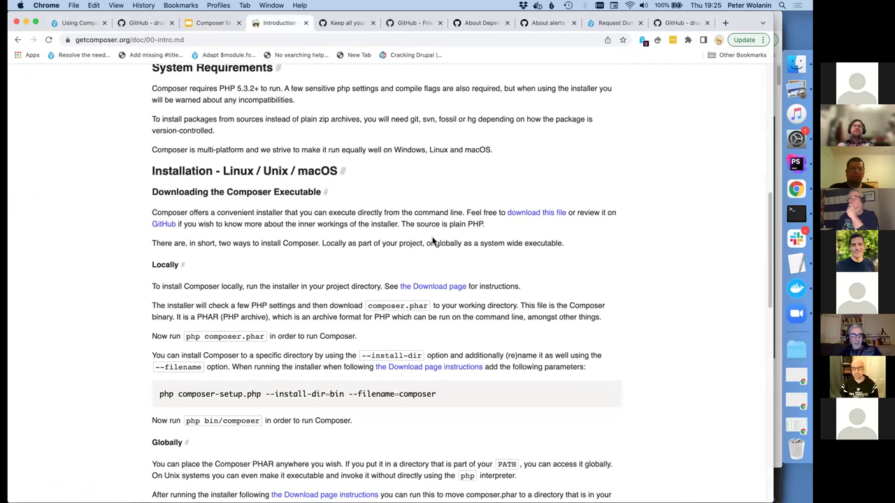
{"action": "scroll", "coordinate": [433, 242], "scroll_direction": "down", "scroll_amount": 6}
{"action": "scroll", "coordinate": [486, 290], "scroll_direction": "down", "scroll_amount": 3}
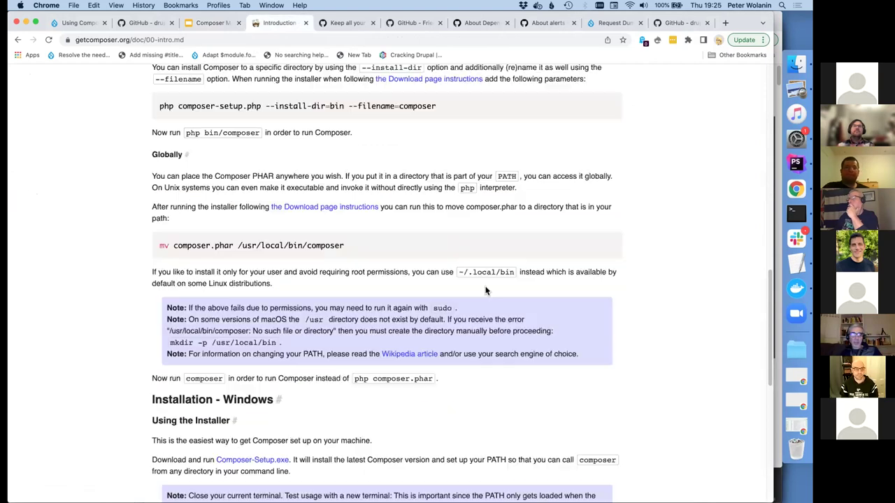
{"action": "scroll", "coordinate": [501, 334], "scroll_direction": "down", "scroll_amount": 8}
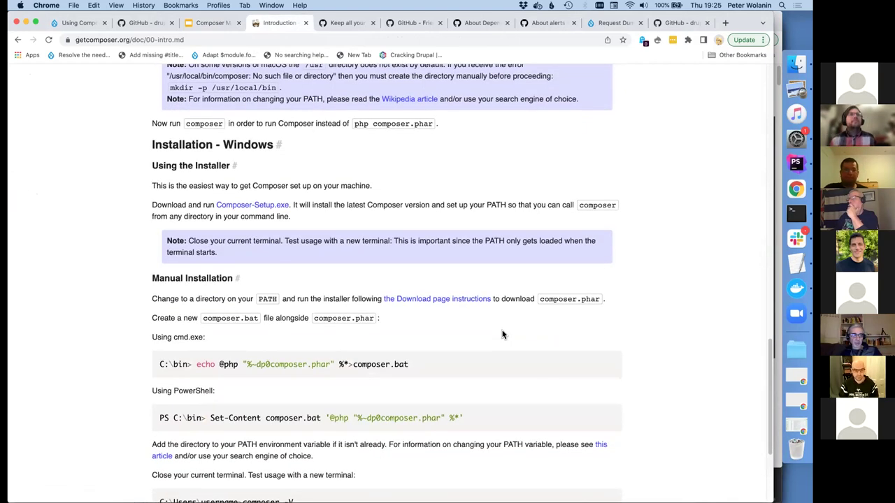
{"action": "scroll", "coordinate": [502, 334], "scroll_direction": "down", "scroll_amount": 5}
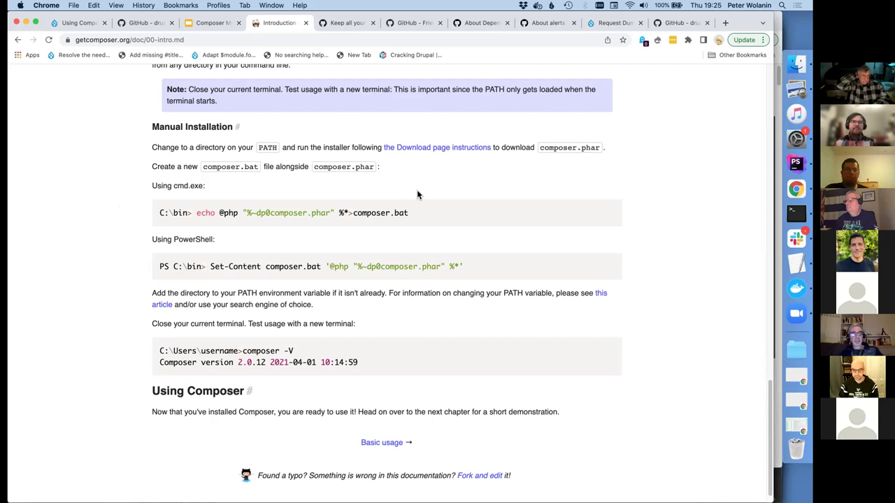
{"action": "scroll", "coordinate": [416, 195], "scroll_direction": "up", "scroll_amount": 1}
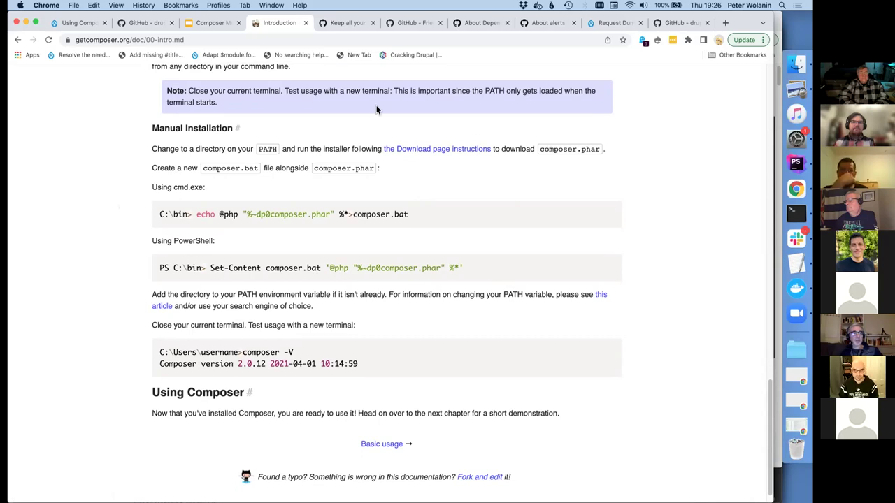
Step: Show the "Composer Basics" slide in the presentation, and return to the Composer Introduction page
{"action": "left_click", "coordinate": [208, 24]}
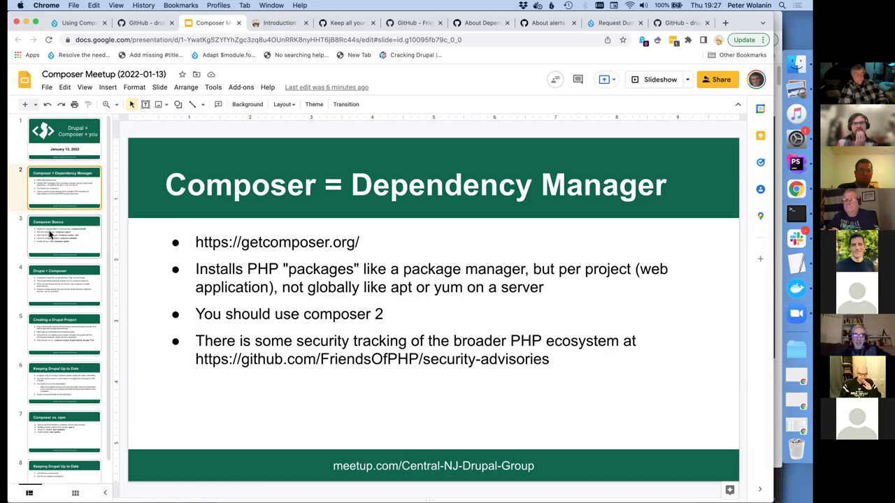
{"action": "key", "text": "Down"}
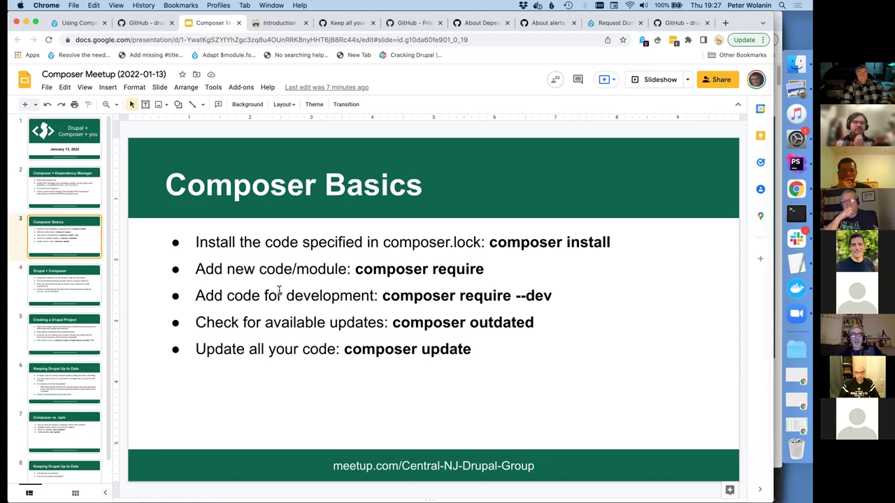
{"action": "left_click", "coordinate": [277, 22]}
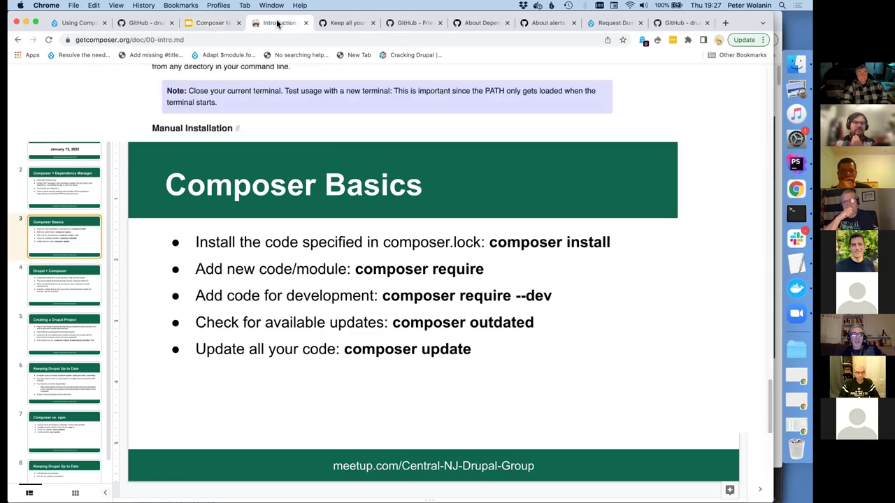
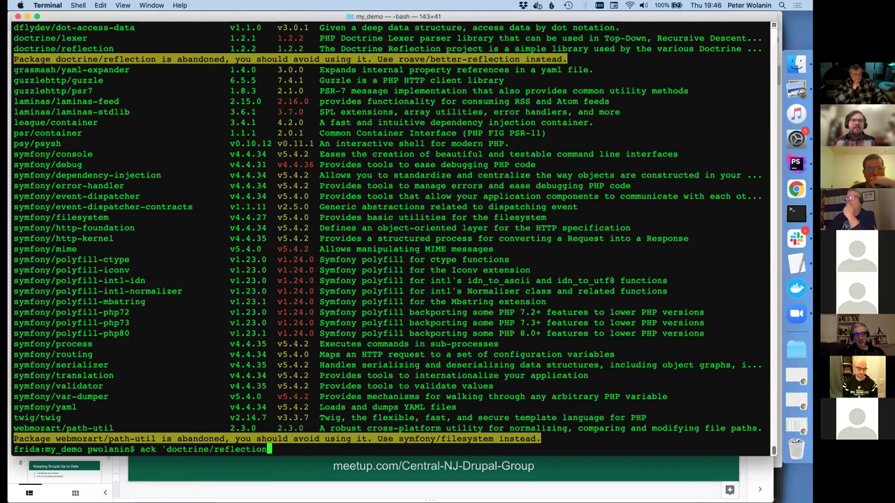
Step: Search composer.json for 'doctrine/reflection' with ack
{"action": "type", "text": "c"}
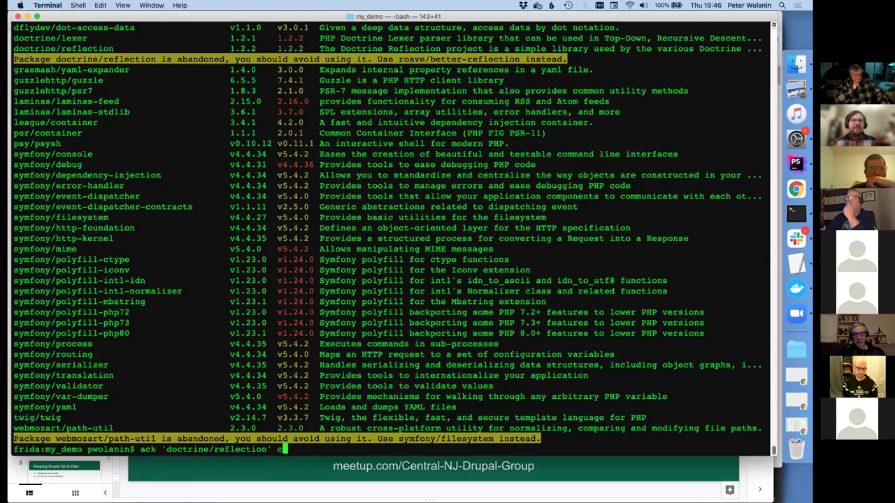
{"action": "type", "text": "omposer.json"}
{"action": "key", "text": "Return"}
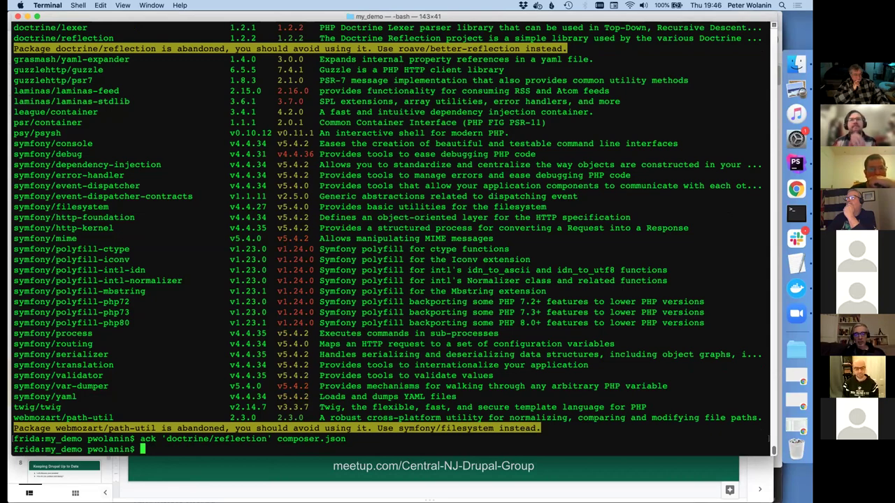
Step: Rerun the ack search for 'doctrine/reflection' on composer.lock instead
{"action": "key", "text": "Up"}
{"action": "key", "text": "BackSpace"}
{"action": "key", "text": "BackSpace"}
{"action": "key", "text": "BackSpace"}
{"action": "key", "text": "BackSpace"}
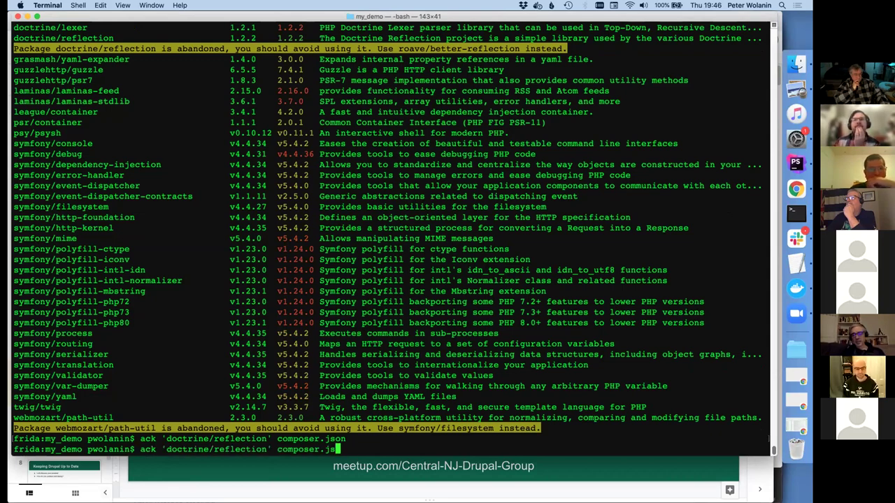
{"action": "type", "text": "lock"}
{"action": "key", "text": "Return"}
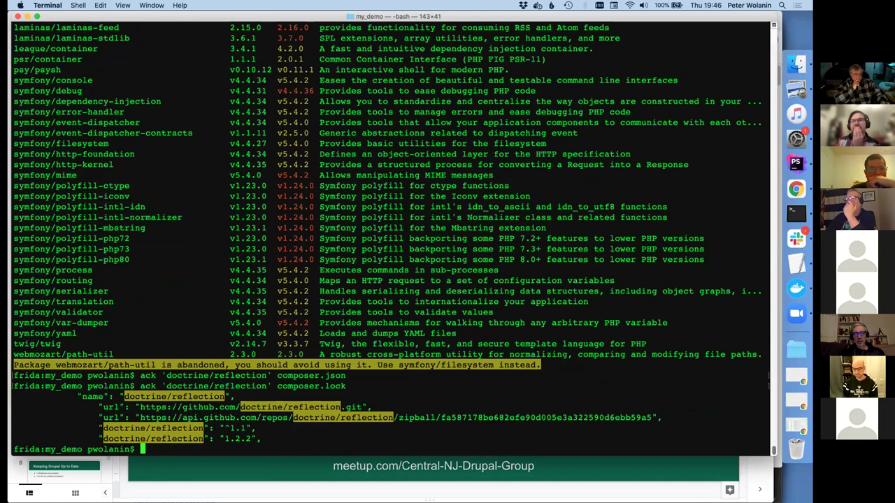
Step: Repeat the composer.lock search with 10 lines of context (-C10) and examine which packages require doctrine/reflection
{"action": "key", "text": "Up"}
{"action": "type", "text": "-C10"}
{"action": "key", "text": "Return"}
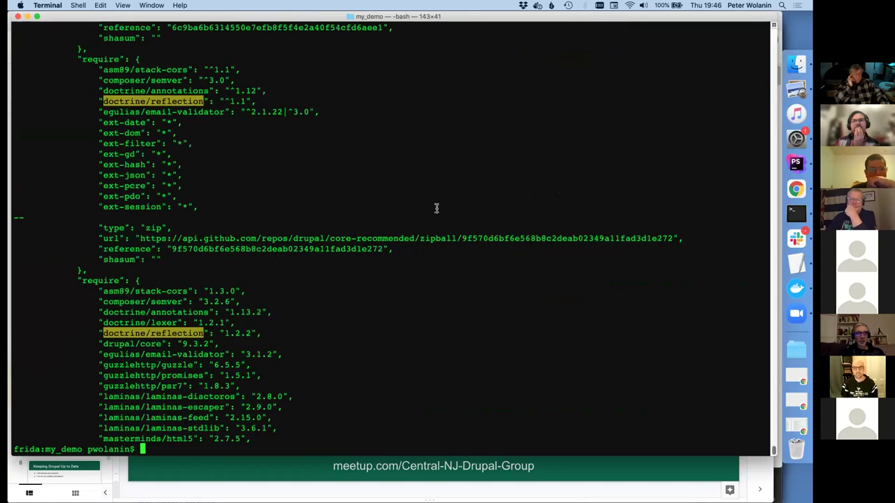
{"action": "scroll", "coordinate": [436, 207], "scroll_direction": "up", "scroll_amount": 5}
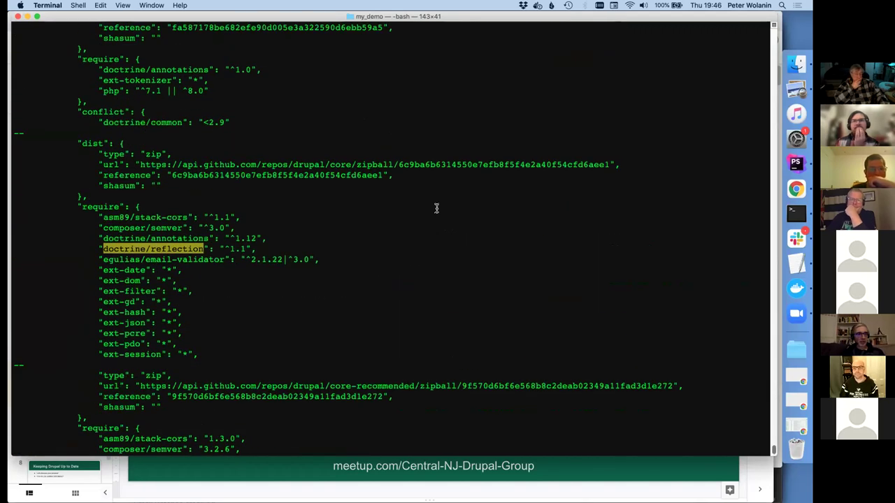
{"action": "scroll", "coordinate": [437, 207], "scroll_direction": "up", "scroll_amount": 5}
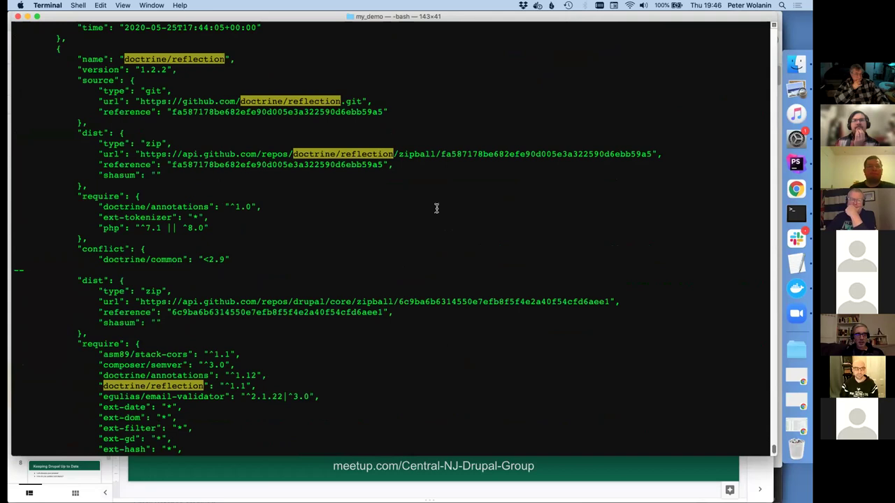
{"action": "scroll", "coordinate": [436, 207], "scroll_direction": "down", "scroll_amount": 10}
{"action": "scroll", "coordinate": [436, 208], "scroll_direction": "up", "scroll_amount": 3}
{"action": "scroll", "coordinate": [436, 208], "scroll_direction": "down", "scroll_amount": 3}
Step: Rerun the composer.lock search with more context lines and highlight the drupal/core-recommended package name in the output
{"action": "key", "text": "Up"}
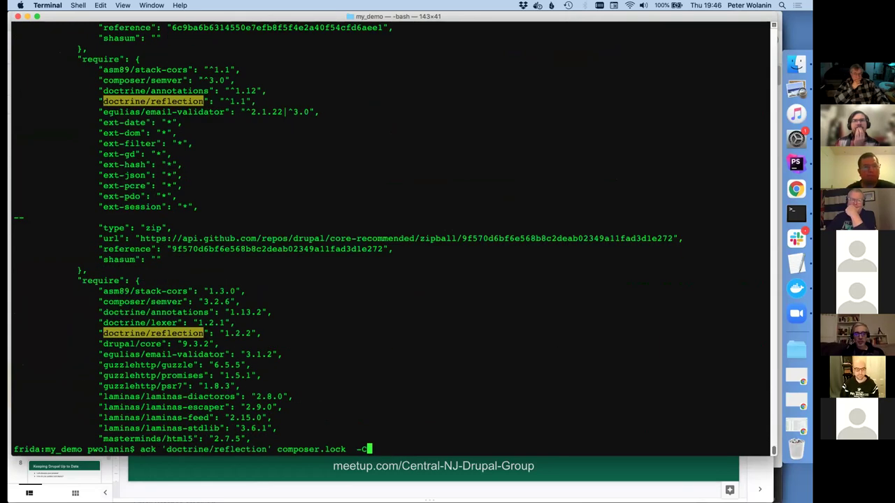
{"action": "key", "text": "Return"}
{"action": "scroll", "coordinate": [437, 200], "scroll_direction": "up", "scroll_amount": 3}
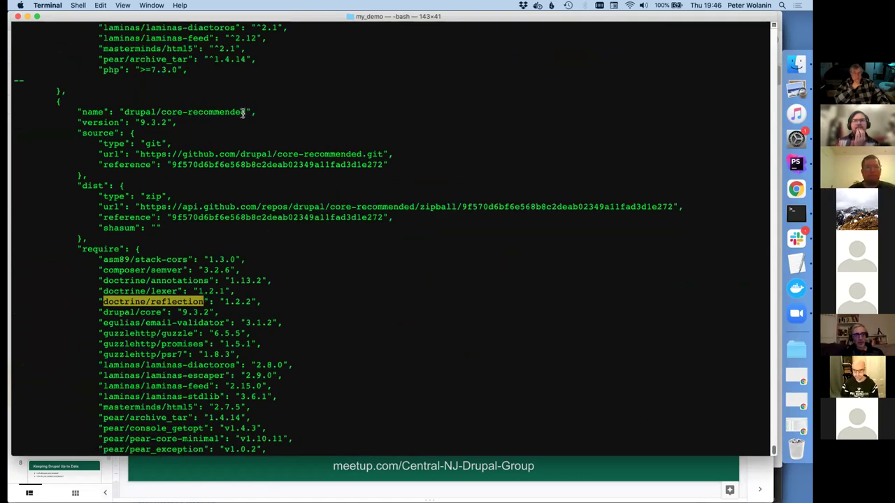
{"action": "left_click_drag", "start_coordinate": [245, 109], "coordinate": [125, 113]}
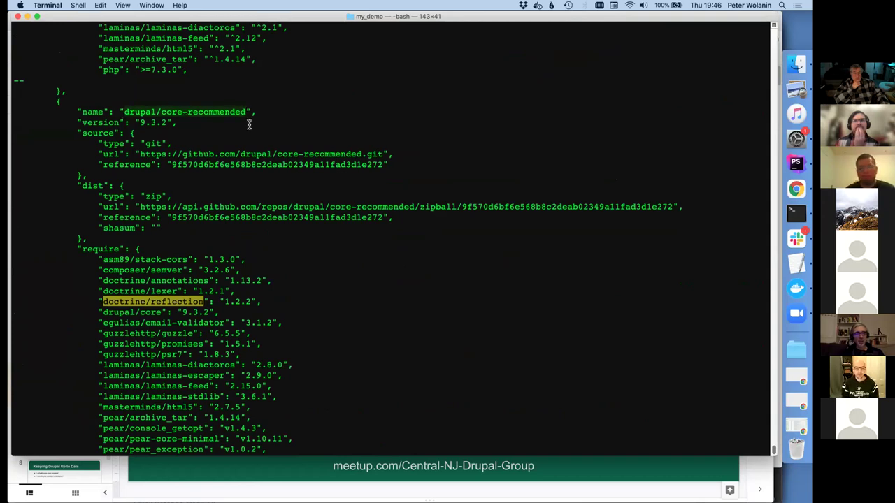
{"action": "scroll", "coordinate": [248, 125], "scroll_direction": "down", "scroll_amount": 3}
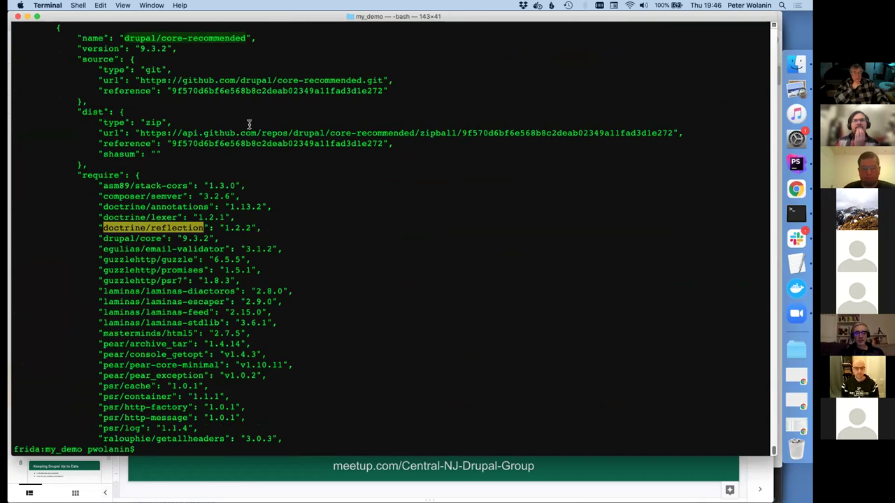
Step: Run "composer why -r doctrine/reflection" and compare its dependency listing with the earlier composer.lock search output
{"action": "type", "text": "composer "}
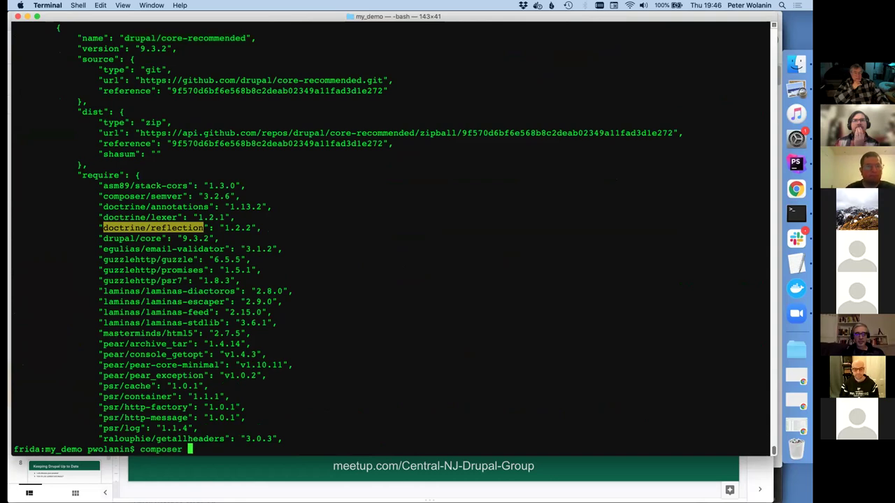
{"action": "type", "text": "why -r"}
{"action": "type", "text": "doctrine/reflection"}
{"action": "key", "text": "Return"}
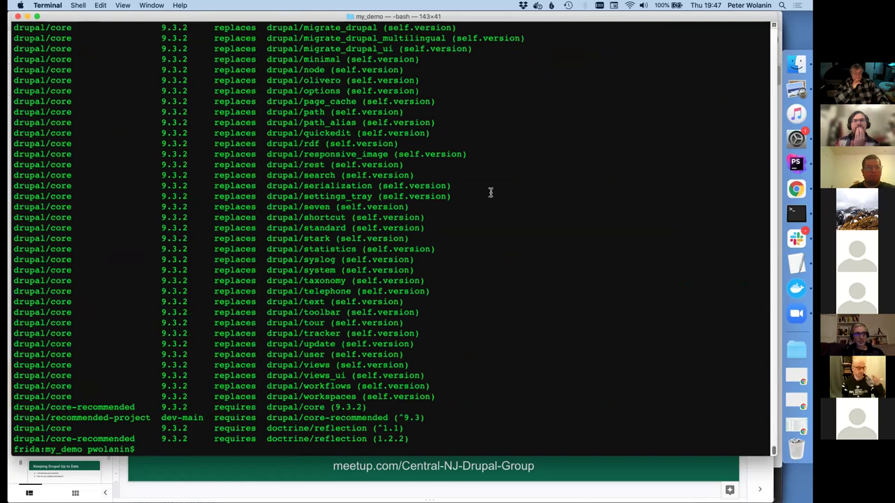
{"action": "scroll", "coordinate": [490, 192], "scroll_direction": "up", "scroll_amount": 20}
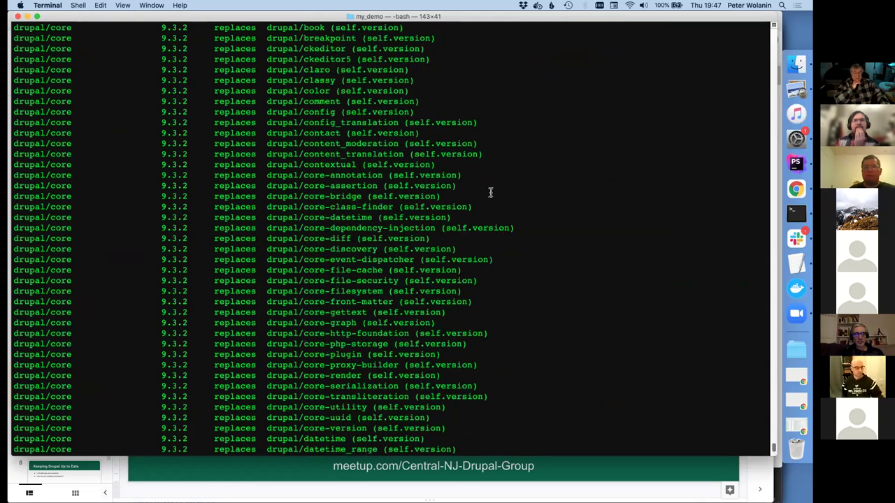
{"action": "scroll", "coordinate": [490, 192], "scroll_direction": "down", "scroll_amount": 20}
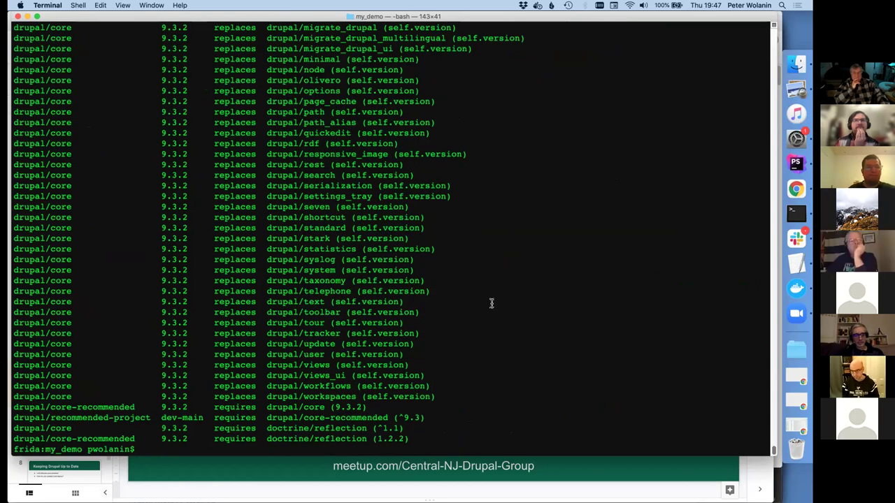
{"action": "scroll", "coordinate": [491, 303], "scroll_direction": "up", "scroll_amount": 8}
{"action": "scroll", "coordinate": [491, 303], "scroll_direction": "up", "scroll_amount": 15}
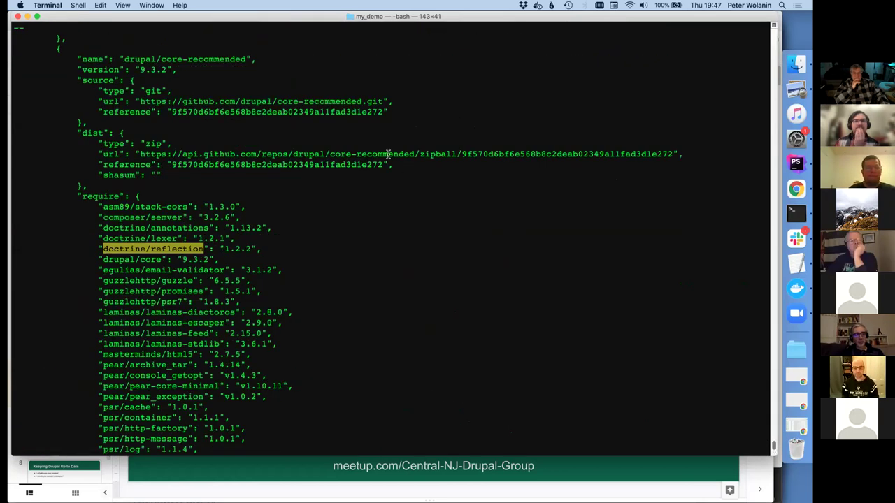
Step: Examine the doctrine/reflection version constraints in the require sections of drupal/core and drupal/core-recommended in the composer.lock search output
{"action": "scroll", "coordinate": [388, 154], "scroll_direction": "up", "scroll_amount": 2}
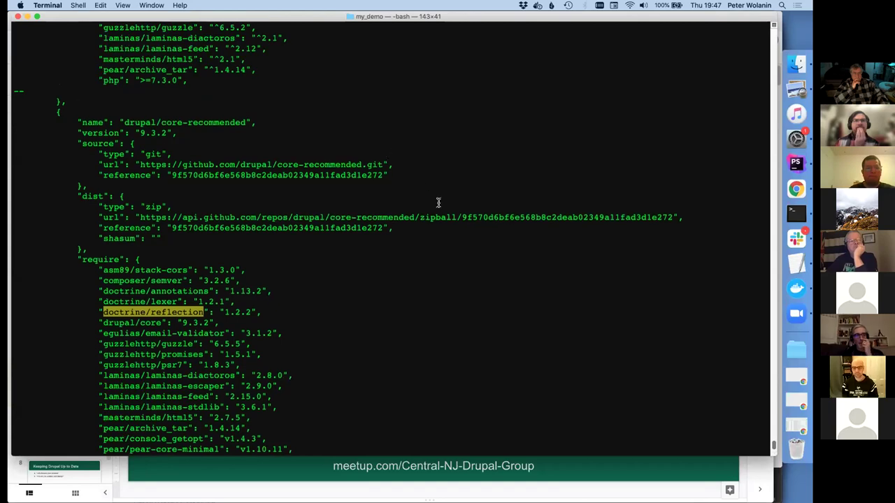
{"action": "scroll", "coordinate": [438, 202], "scroll_direction": "down", "scroll_amount": 3}
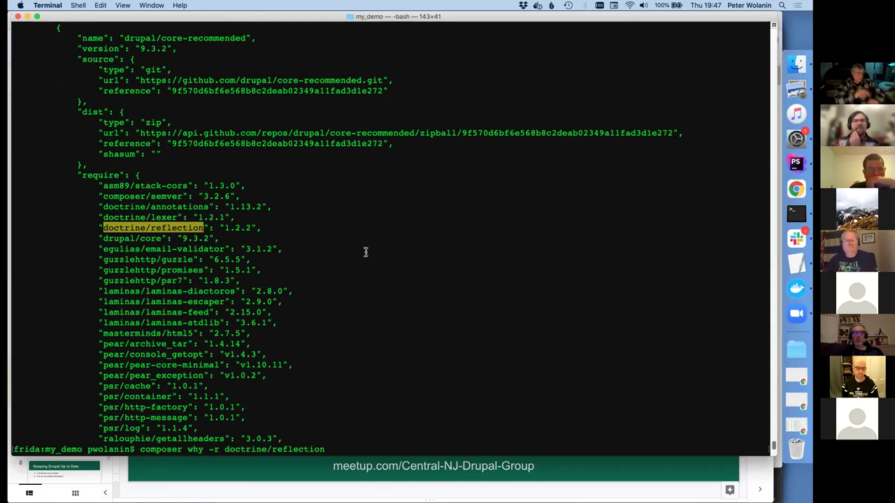
{"action": "scroll", "coordinate": [365, 252], "scroll_direction": "up", "scroll_amount": 15}
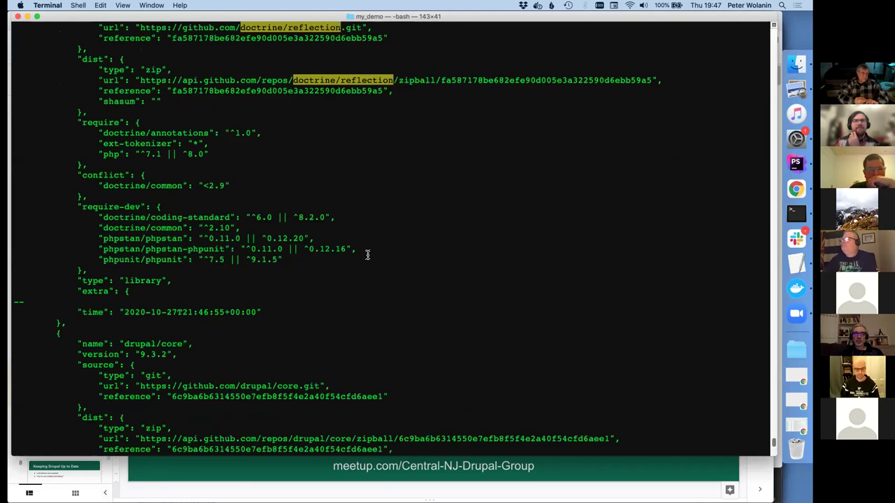
{"action": "scroll", "coordinate": [399, 175], "scroll_direction": "down", "scroll_amount": 15}
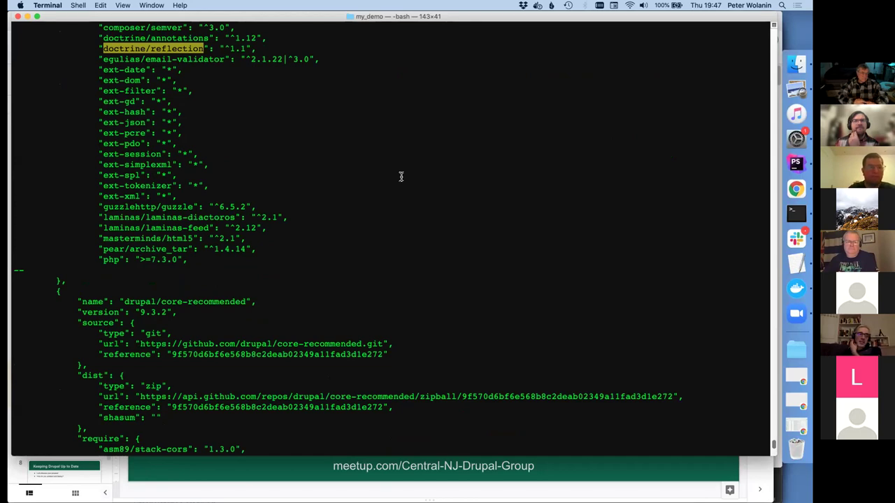
{"action": "scroll", "coordinate": [399, 176], "scroll_direction": "up", "scroll_amount": 5}
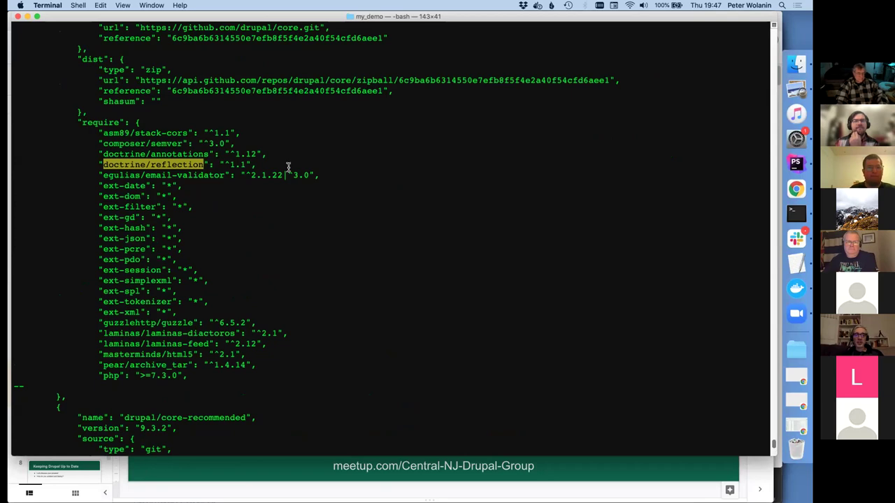
Step: Print composer.json in the terminal with cat and view the file from its beginning
{"action": "key", "text": "Return"}
{"action": "key", "text": "Return"}
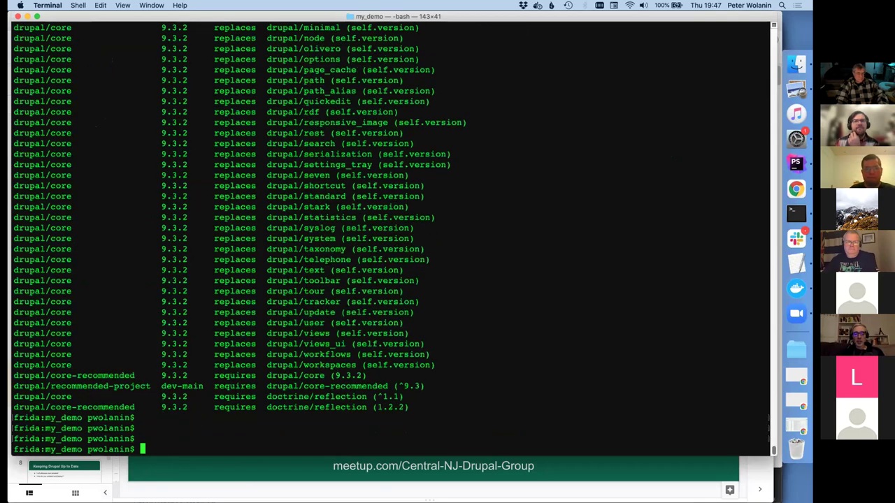
{"action": "type", "text": "cat"}
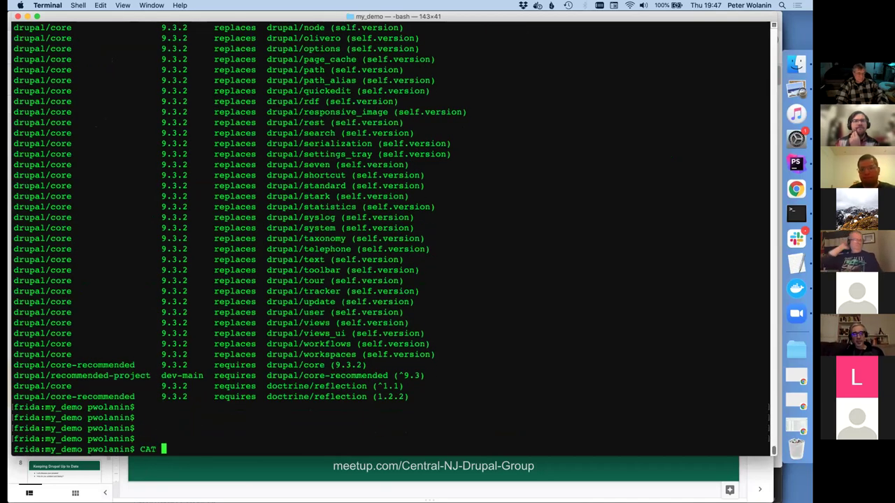
{"action": "key", "text": "BackSpace"}
{"action": "key", "text": "BackSpace"}
{"action": "type", "text": "cat composer.json"}
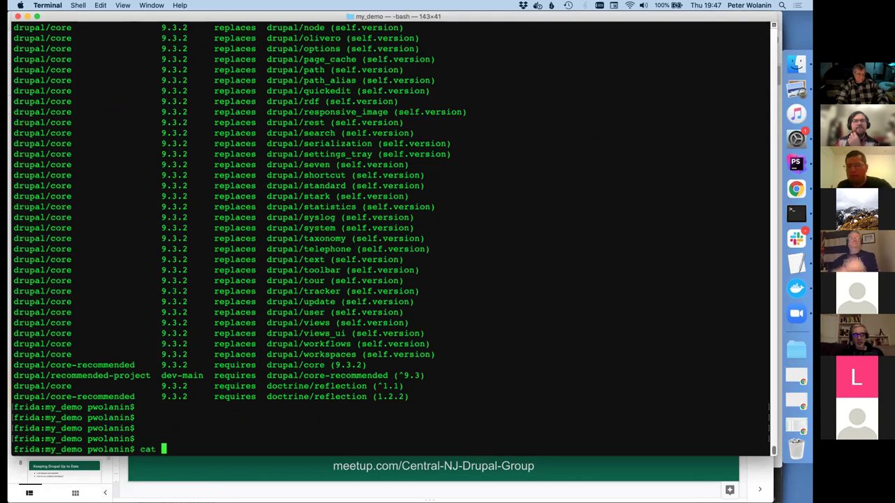
{"action": "key", "text": "Return"}
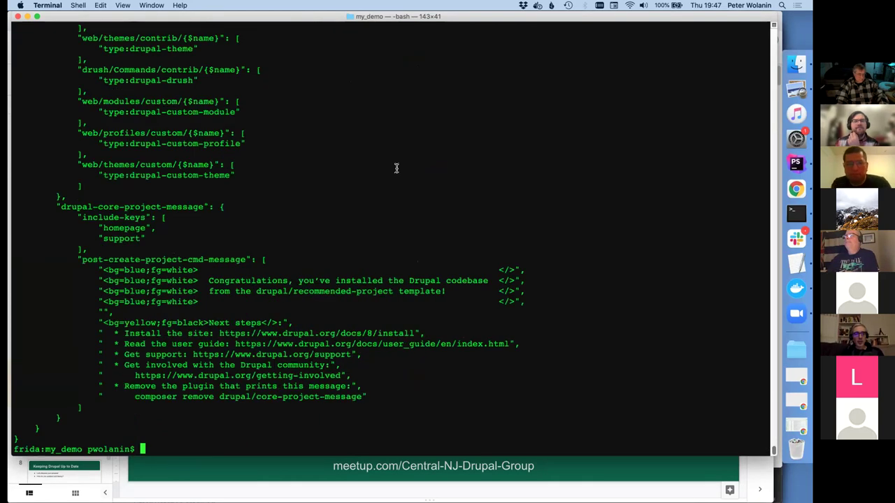
{"action": "scroll", "coordinate": [395, 168], "scroll_direction": "up", "scroll_amount": 15}
{"action": "scroll", "coordinate": [396, 168], "scroll_direction": "up", "scroll_amount": 1}
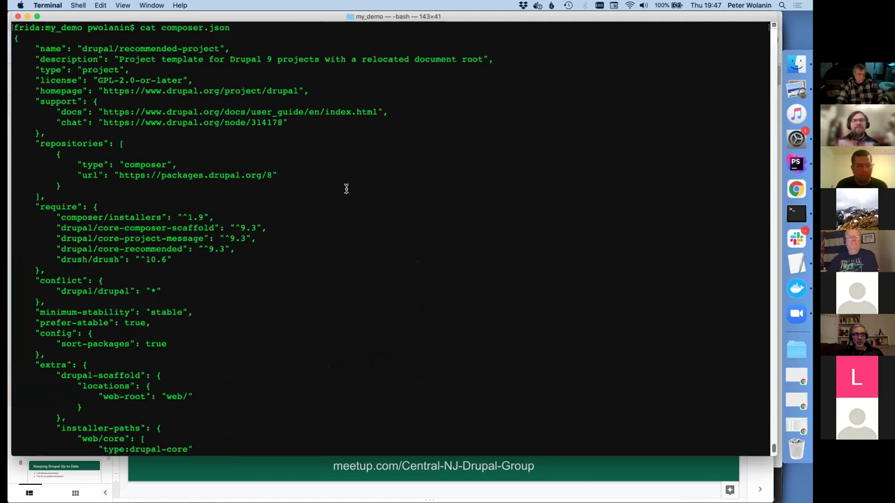
Step: Highlight the whole require block in the composer.json output, followed by its drush/drush package name, and clear the highlighting
{"action": "left_click_drag", "start_coordinate": [49, 272], "coordinate": [9, 201]}
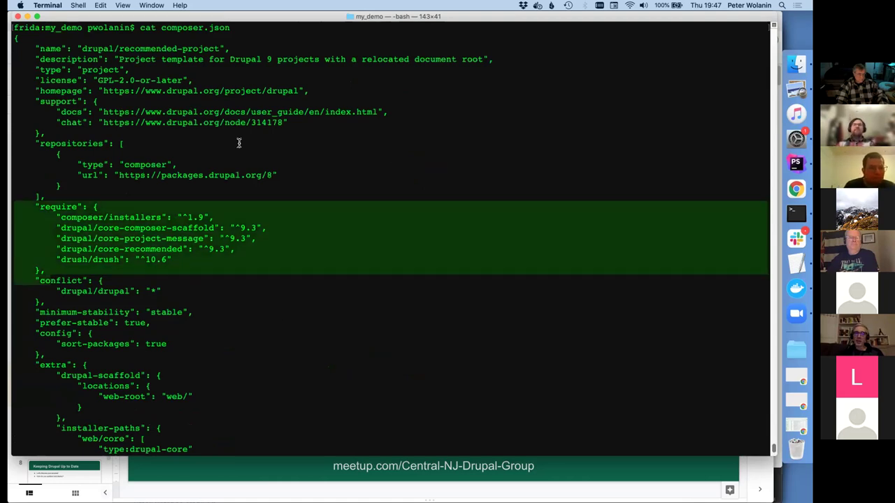
{"action": "left_click", "coordinate": [91, 210]}
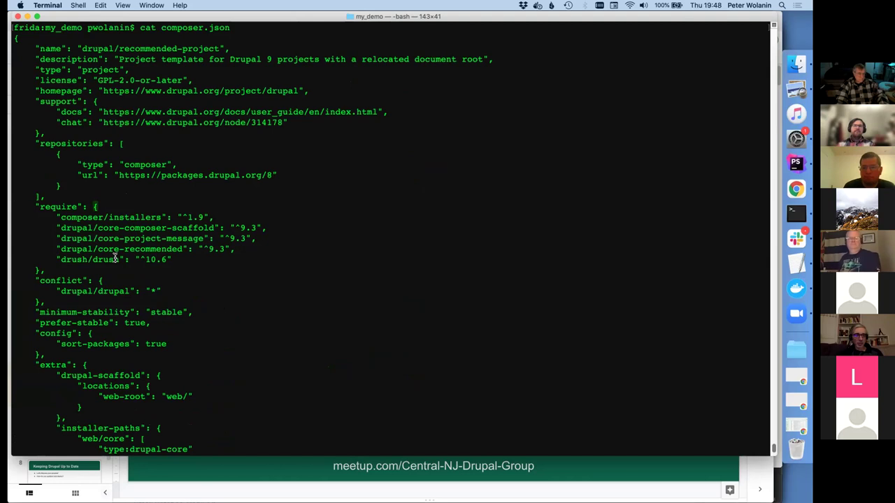
{"action": "left_click_drag", "start_coordinate": [119, 259], "coordinate": [59, 258]}
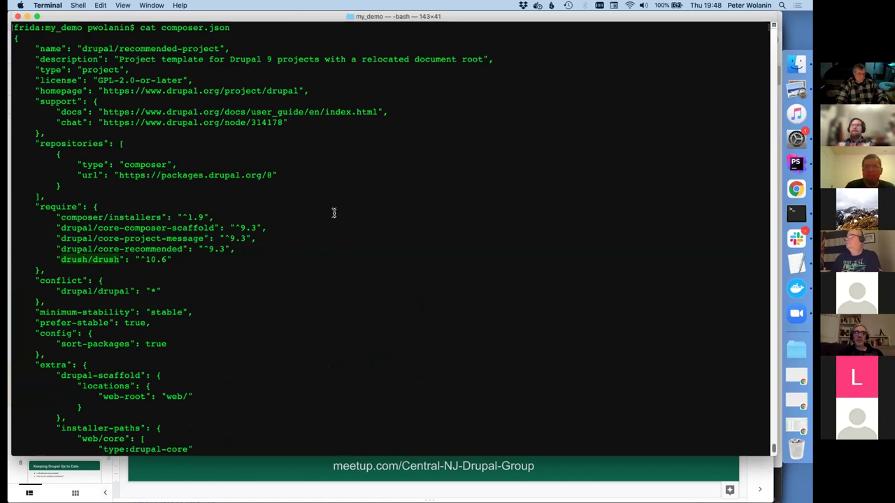
{"action": "left_click", "coordinate": [174, 260]}
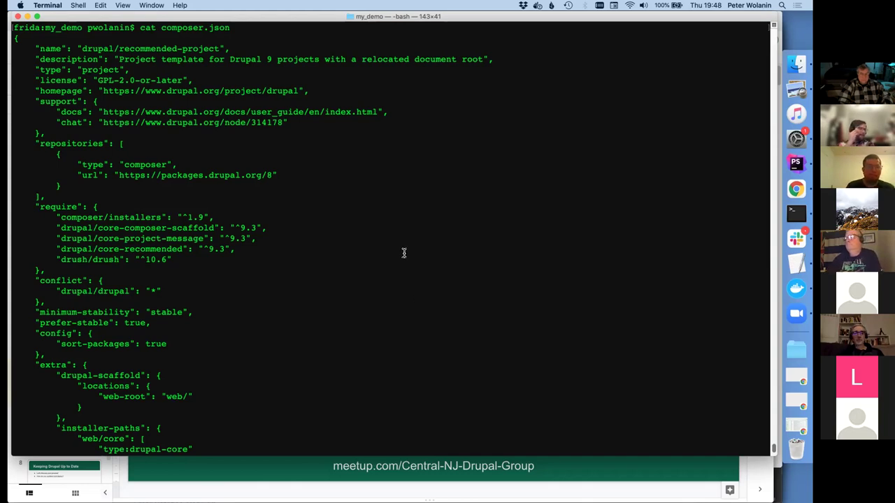
Step: Try to list the outdated packages by running "composer -d outdated"
{"action": "scroll", "coordinate": [404, 253], "scroll_direction": "down", "scroll_amount": 10}
{"action": "type", "text": "composer why -r doctrine/reflection"}
{"action": "key", "text": "Up"}
{"action": "key", "text": "Down"}
{"action": "key", "text": "Up"}
{"action": "key", "text": "Up"}
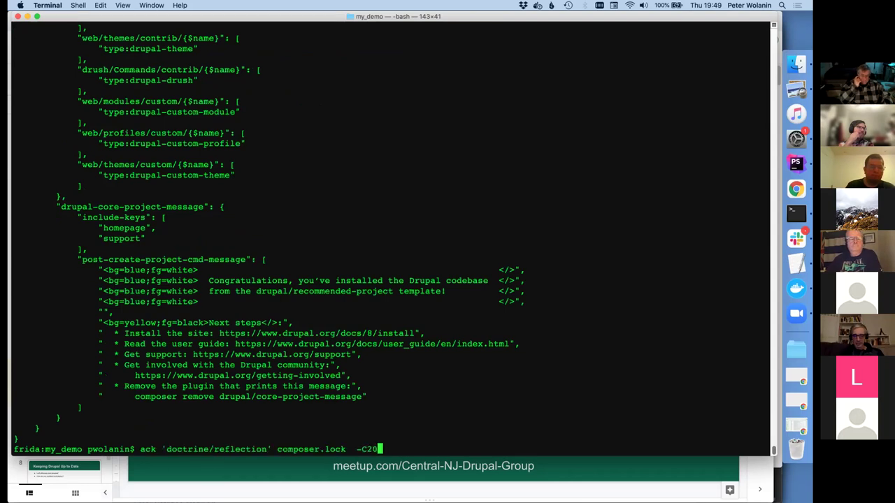
{"action": "key", "text": "Up"}
{"action": "key", "text": "Up"}
{"action": "key", "text": "Left"}
{"action": "key", "text": "Left"}
{"action": "key", "text": "Left"}
{"action": "key", "text": "Left"}
{"action": "key", "text": "Left"}
{"action": "key", "text": "Left"}
{"action": "key", "text": "Left"}
{"action": "key", "text": "Left"}
{"action": "type", "text": "-d"}
{"action": "key", "text": "Return"}
Step: Run "composer outdated -D" to check only the project's direct dependencies for newer releases
{"action": "key", "text": "Up"}
{"action": "key", "text": "Left"}
{"action": "key", "text": "Left"}
{"action": "key", "text": "Left"}
{"action": "key", "text": "Left"}
{"action": "key", "text": "Left"}
{"action": "key", "text": "Left"}
{"action": "key", "text": "Left"}
{"action": "key", "text": "Left"}
{"action": "key", "text": "BackSpace"}
{"action": "key", "text": "BackSpace"}
{"action": "key", "text": "BackSpace"}
{"action": "key", "text": "Right"}
{"action": "key", "text": "Right"}
{"action": "key", "text": "Right"}
{"action": "key", "text": "Right"}
{"action": "key", "text": "Right"}
{"action": "key", "text": "Right"}
{"action": "key", "text": "Right"}
{"action": "key", "text": "Right"}
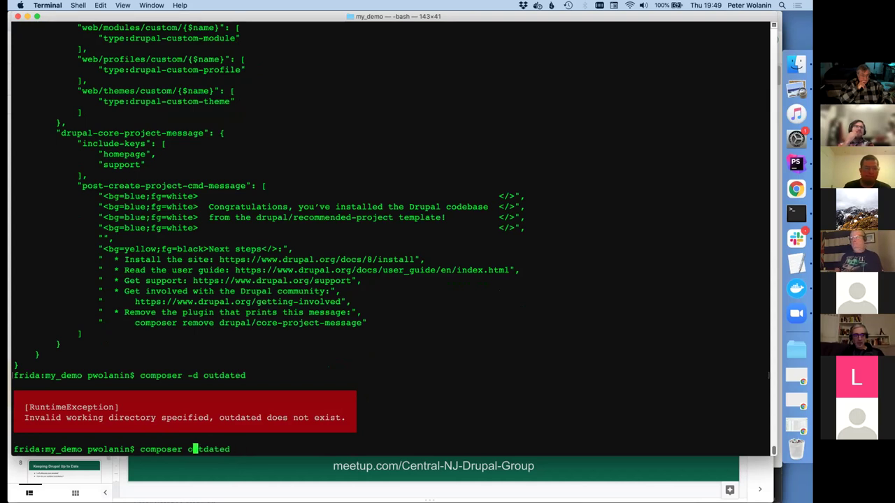
{"action": "type", "text": "-D"}
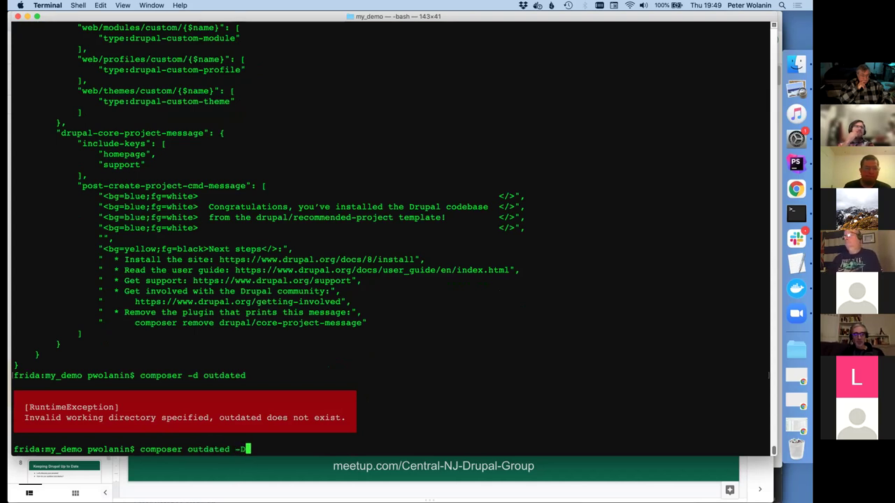
{"action": "key", "text": "Return"}
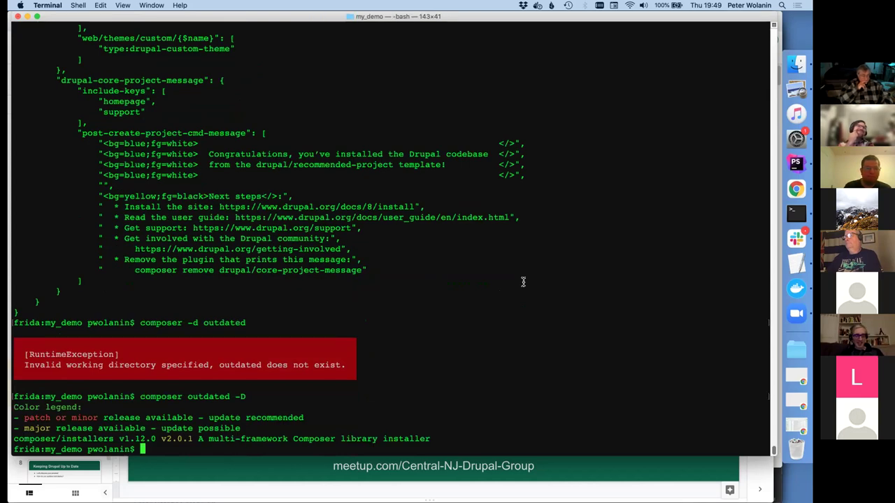
Step: Run "composer help outdated" below a few blank prompt lines and view its options list
{"action": "key", "text": "Return"}
{"action": "key", "text": "Return"}
{"action": "key", "text": "Return"}
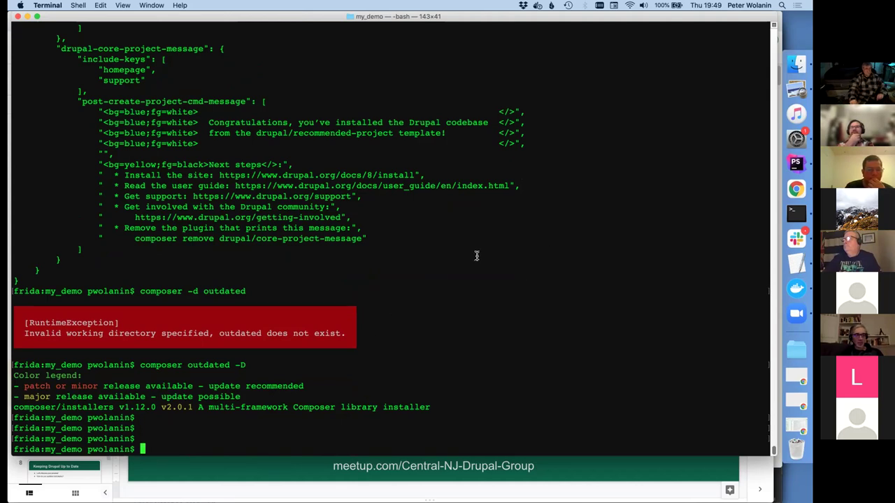
{"action": "type", "text": "p"}
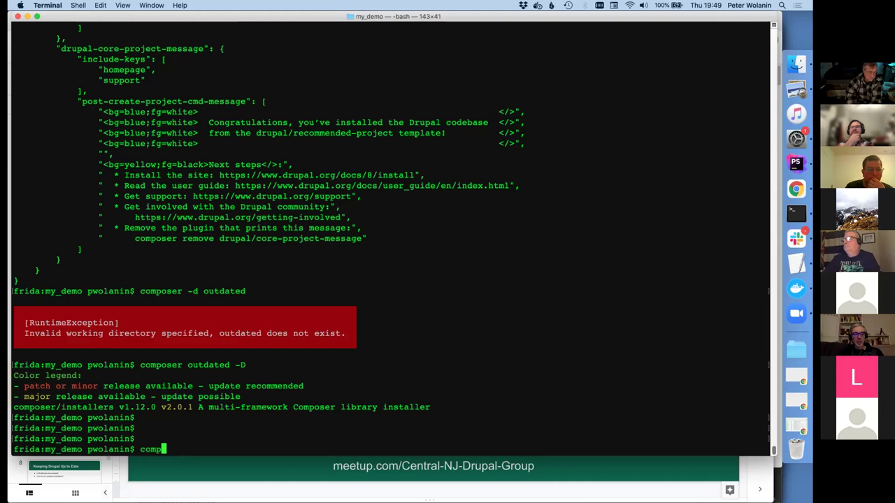
{"action": "type", "text": "oser help "}
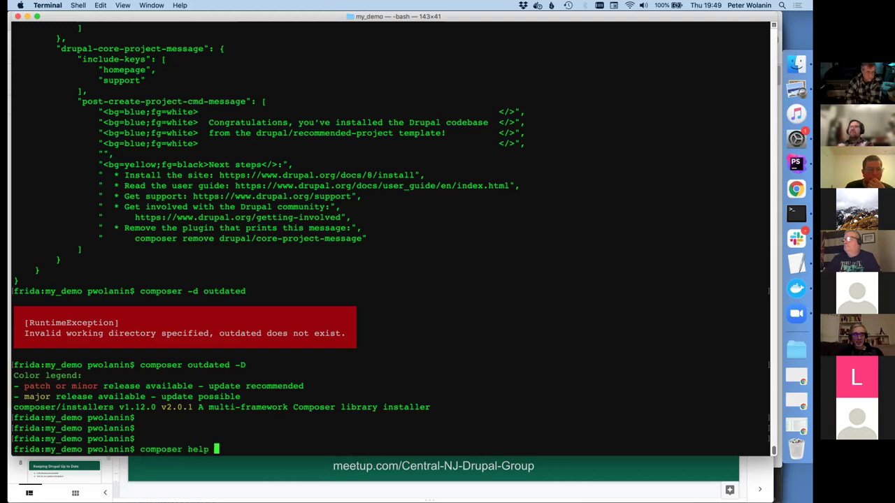
{"action": "type", "text": "outdated"}
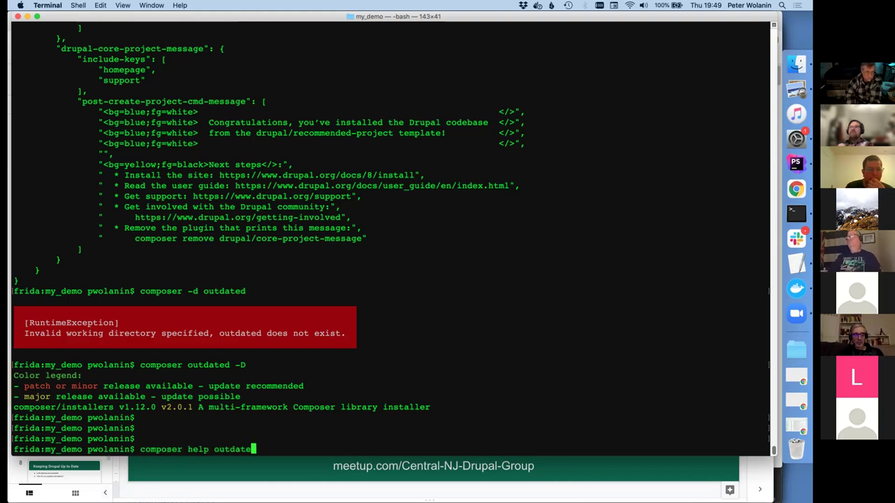
{"action": "key", "text": "Return"}
{"action": "scroll", "coordinate": [471, 189], "scroll_direction": "up", "scroll_amount": 5}
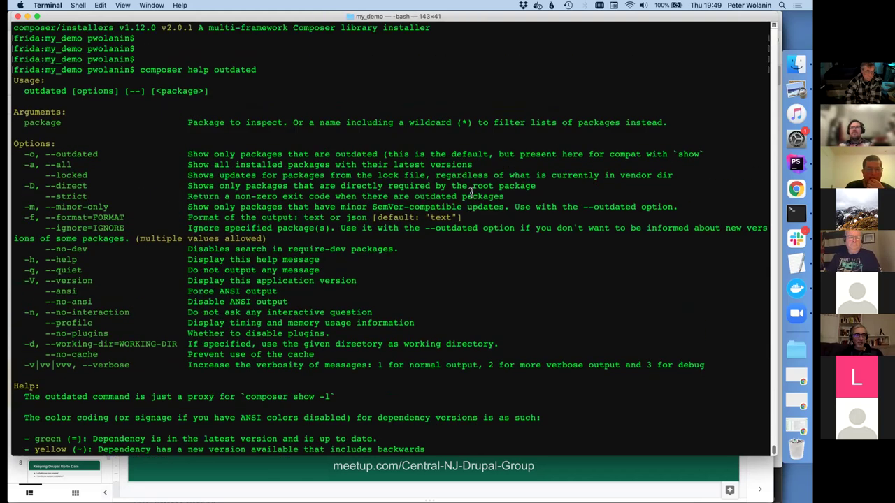
{"action": "scroll", "coordinate": [471, 189], "scroll_direction": "down", "scroll_amount": 3}
{"action": "scroll", "coordinate": [471, 190], "scroll_direction": "up", "scroll_amount": 1}
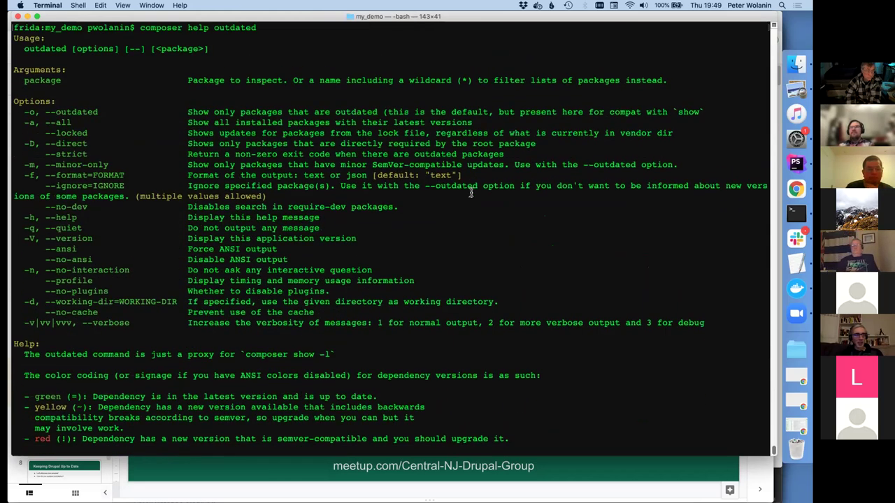
{"action": "scroll", "coordinate": [471, 193], "scroll_direction": "down", "scroll_amount": 1}
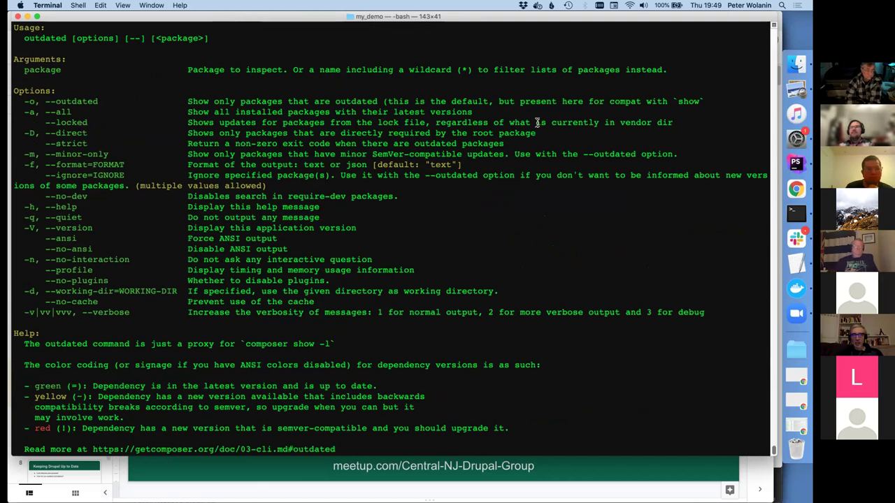
Step: Highlight the -D, --direct option in the help text and review the earlier "composer outdated -D" output against it
{"action": "left_click_drag", "start_coordinate": [535, 133], "coordinate": [23, 132]}
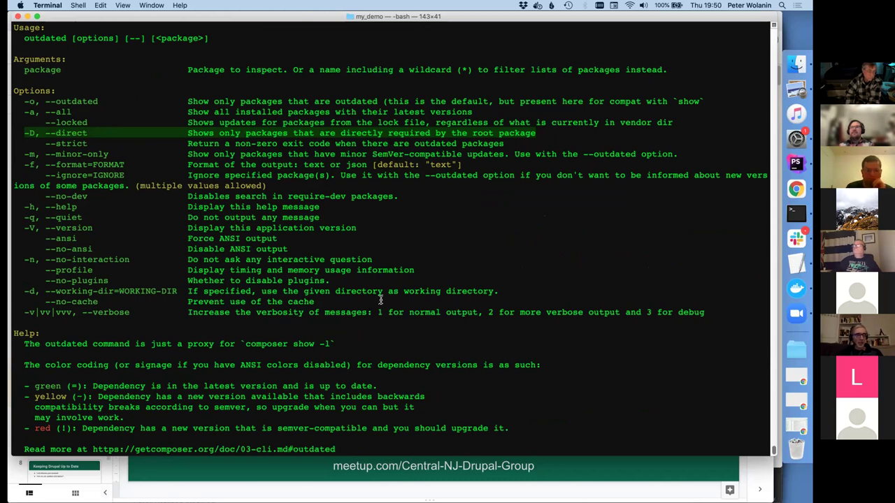
{"action": "scroll", "coordinate": [382, 300], "scroll_direction": "down", "scroll_amount": 1}
{"action": "scroll", "coordinate": [383, 300], "scroll_direction": "up", "scroll_amount": 5}
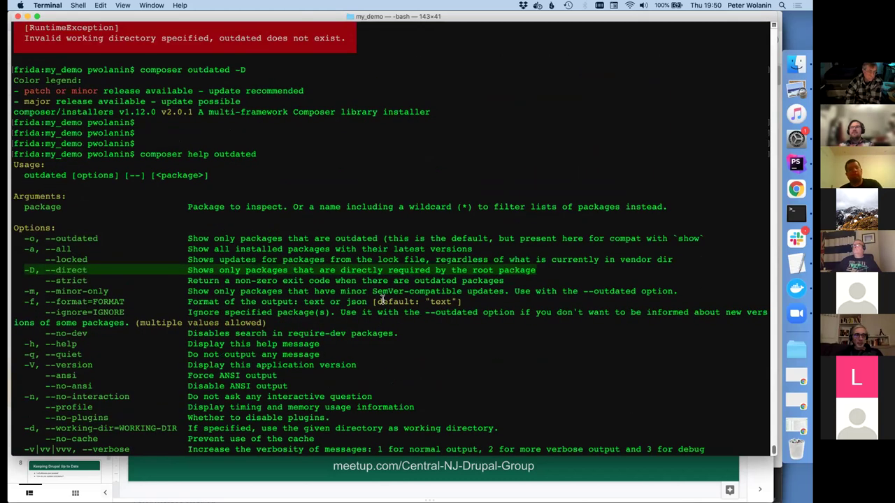
{"action": "scroll", "coordinate": [383, 300], "scroll_direction": "down", "scroll_amount": 5}
{"action": "scroll", "coordinate": [382, 300], "scroll_direction": "up", "scroll_amount": 8}
{"action": "scroll", "coordinate": [383, 300], "scroll_direction": "down", "scroll_amount": 6}
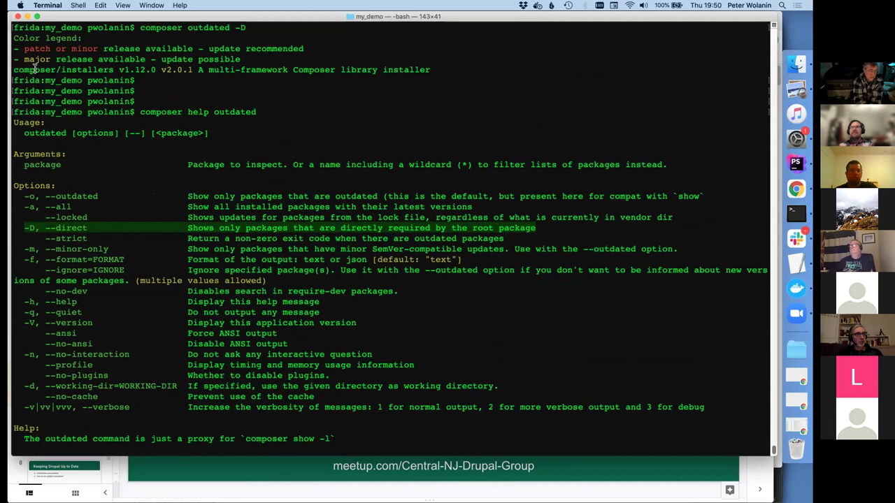
{"action": "left_click", "coordinate": [34, 68]}
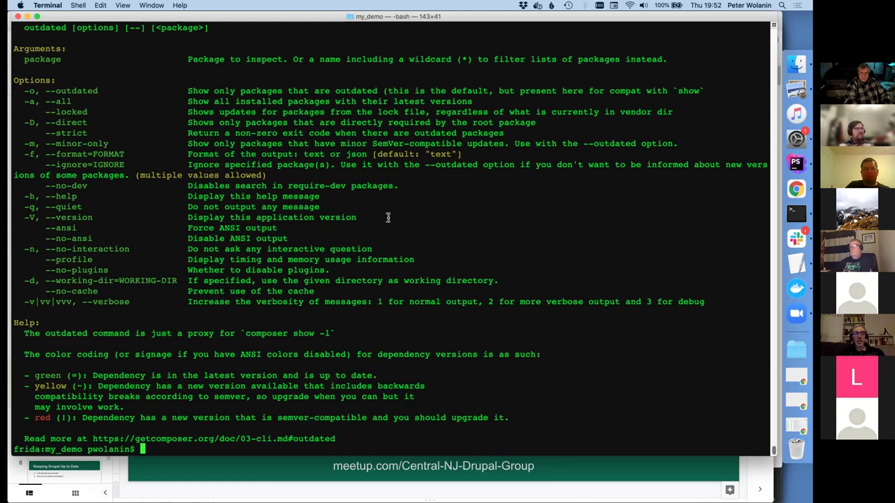
Step: Print composer.json again below a few blank prompt lines and go to its require section
{"action": "key", "text": "Return"}
{"action": "key", "text": "Return"}
{"action": "key", "text": "Return"}
{"action": "key", "text": "Return"}
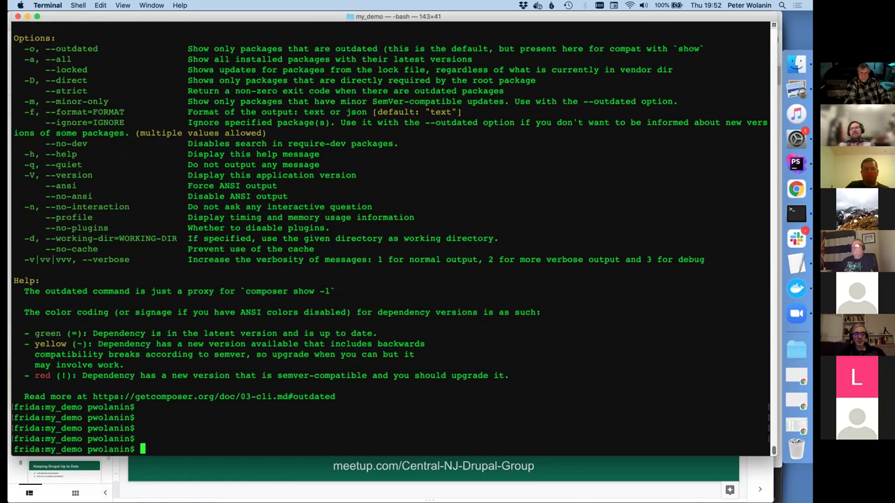
{"action": "key", "text": "Up"}
{"action": "key", "text": "Up"}
{"action": "key", "text": "Up"}
{"action": "key", "text": "Return"}
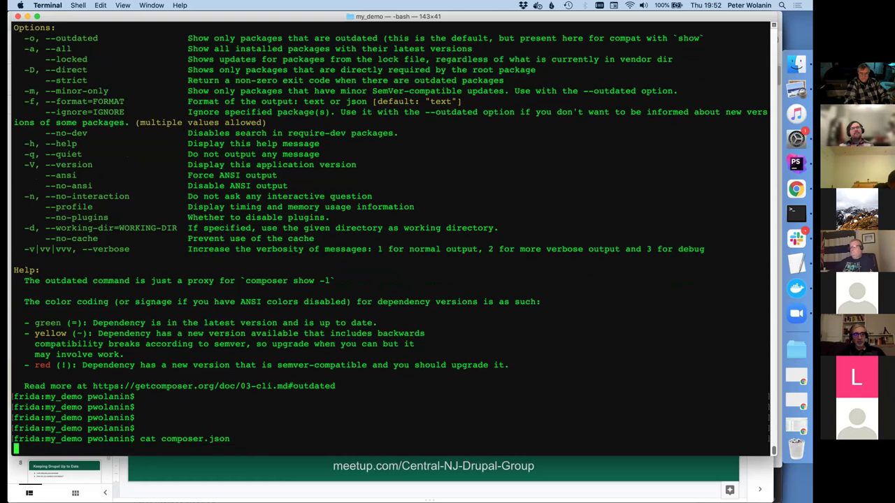
{"action": "scroll", "coordinate": [392, 237], "scroll_direction": "up", "scroll_amount": 10}
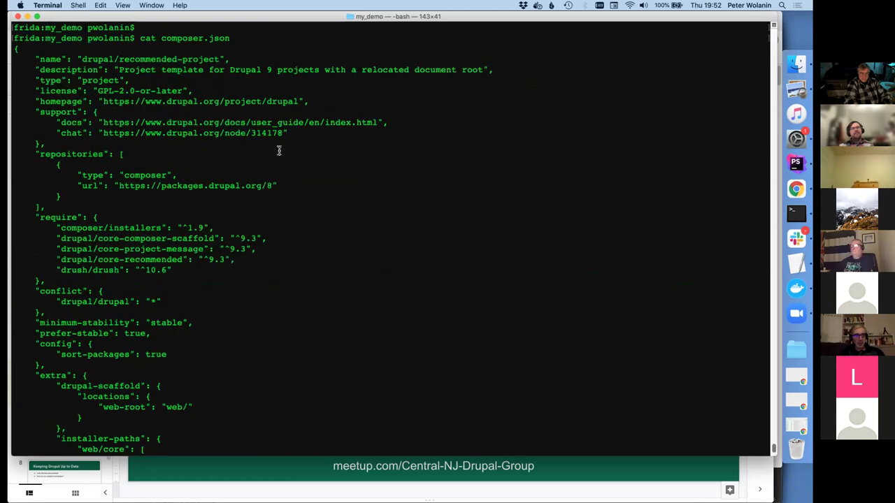
Step: Highlight the drupal/core-recommended line in the require section, and reduce the highlight to just the package name
{"action": "triple_click", "coordinate": [84, 260]}
{"action": "left_click_drag", "start_coordinate": [10, 261], "coordinate": [187, 259]}
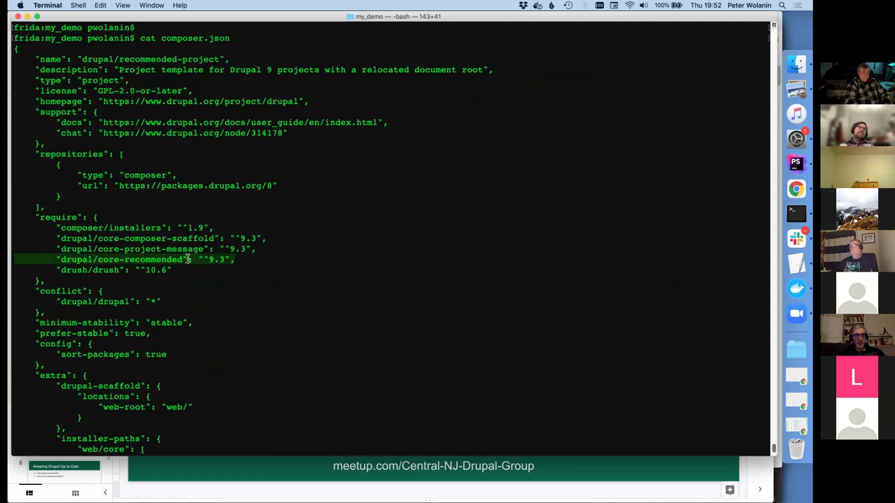
{"action": "left_click", "coordinate": [128, 261]}
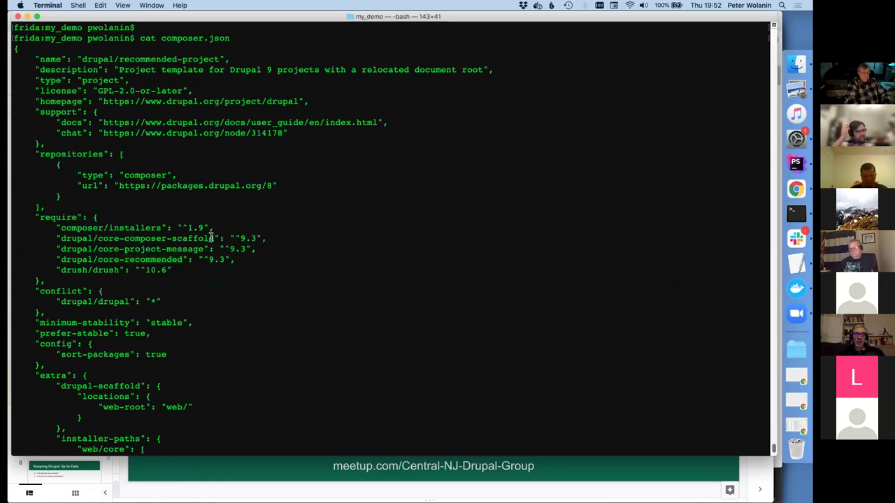
{"action": "left_click_drag", "start_coordinate": [182, 259], "coordinate": [59, 258]}
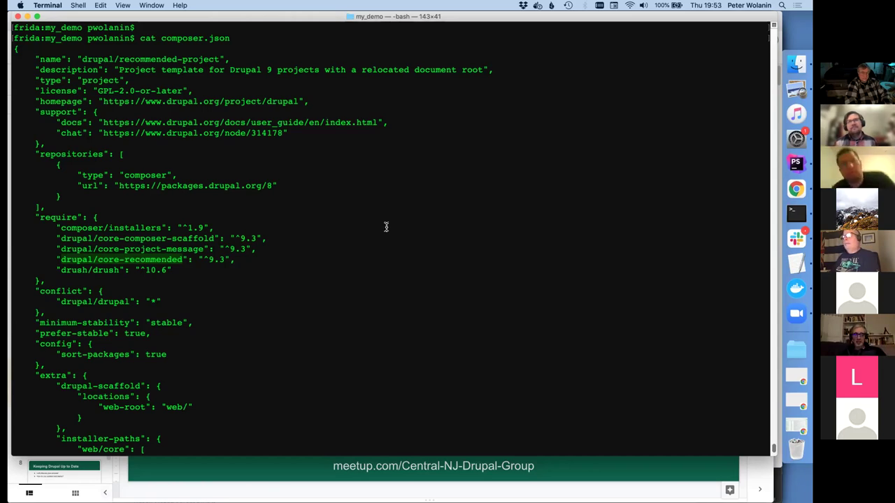
Step: Clear the highlight, look over the rest of composer.json, and switch to the Chrome presentation to view the "Creating a Drupal Project" slide
{"action": "left_click", "coordinate": [281, 264]}
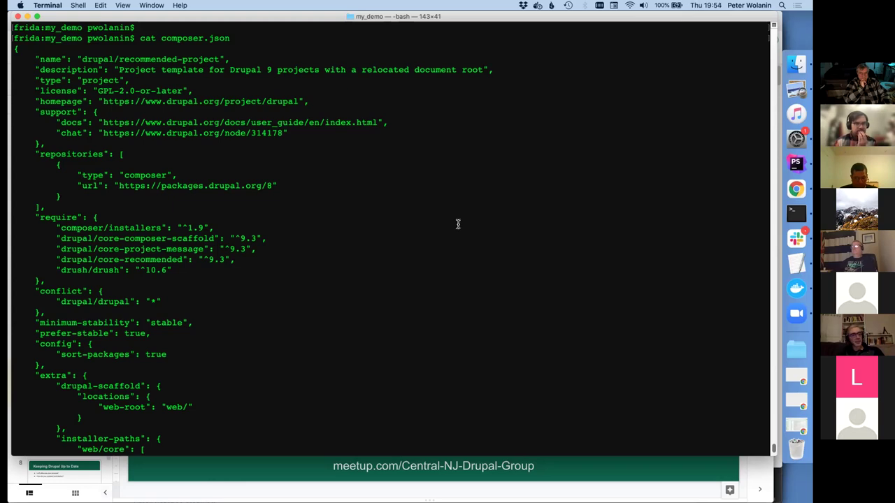
{"action": "scroll", "coordinate": [458, 223], "scroll_direction": "down", "scroll_amount": 5}
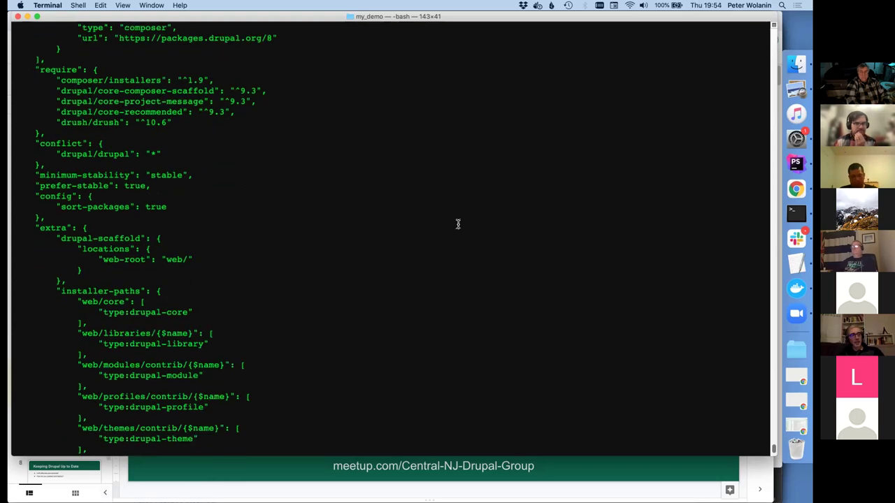
{"action": "left_click", "coordinate": [802, 191]}
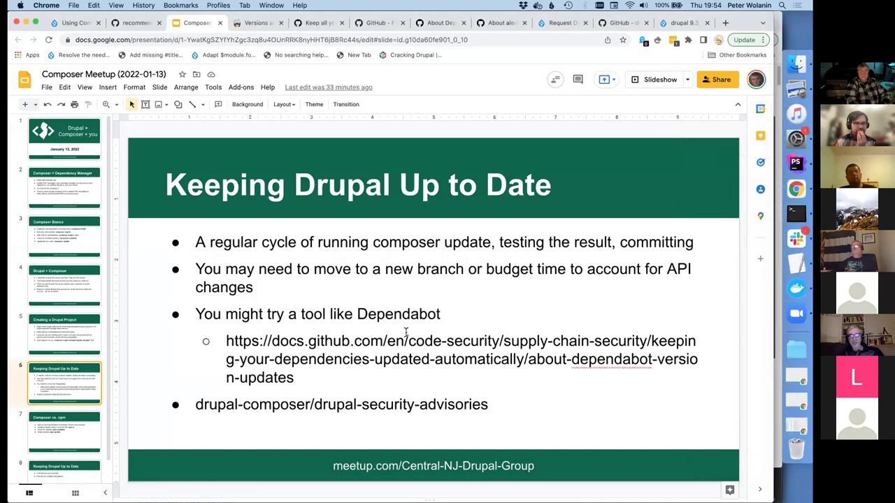
{"action": "left_click", "coordinate": [63, 330]}
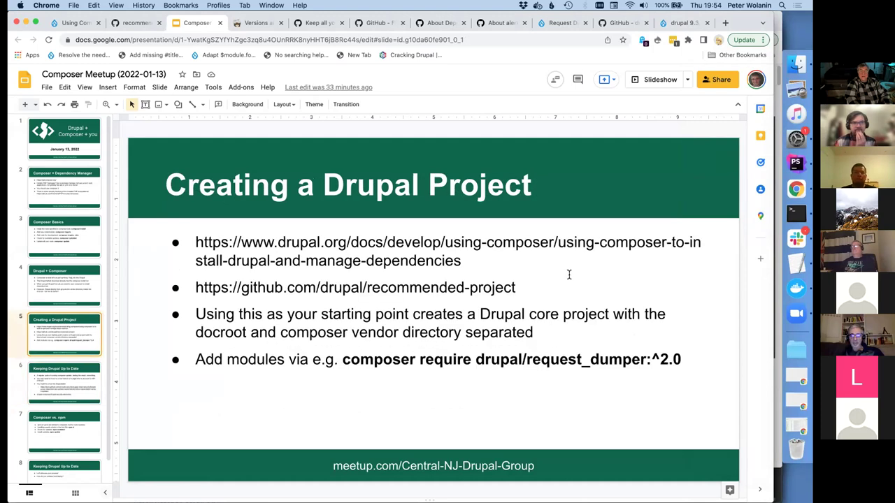
Step: Switch back to Terminal, run "composer selfupdate" at the prompt, and briefly highlight that command in the output
{"action": "left_click", "coordinate": [801, 215]}
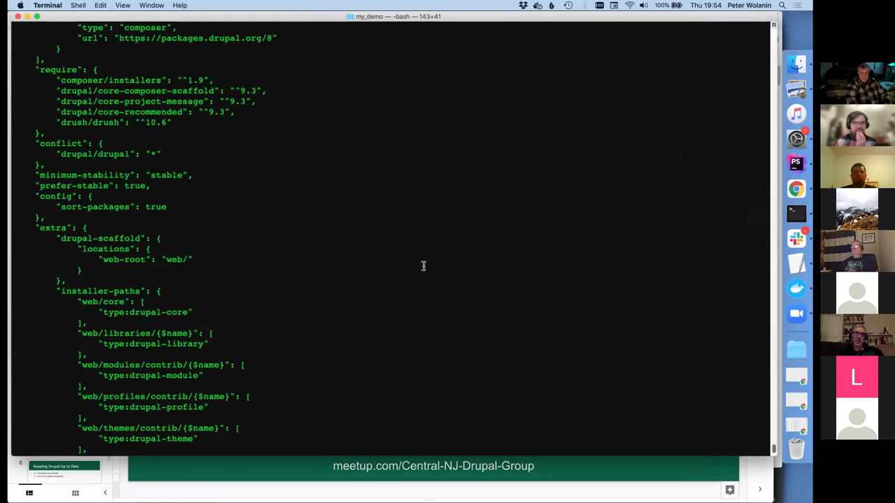
{"action": "scroll", "coordinate": [423, 265], "scroll_direction": "down", "scroll_amount": 10}
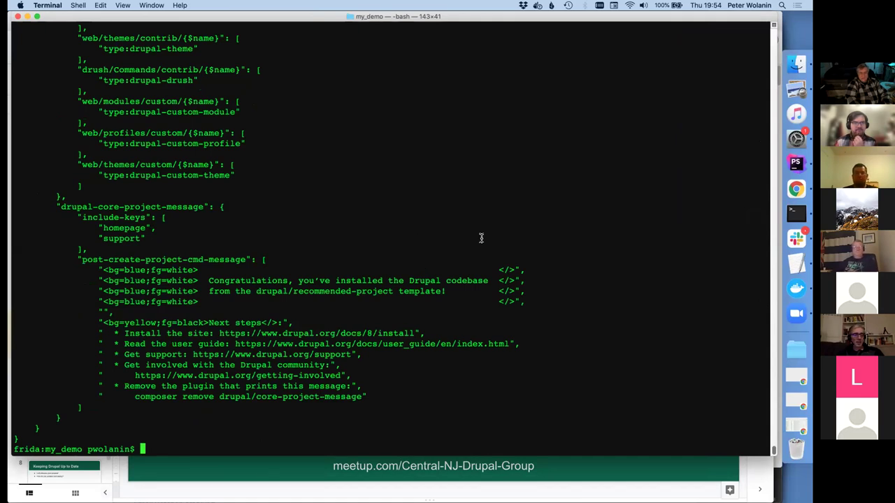
{"action": "type", "text": "composer selfupdate"}
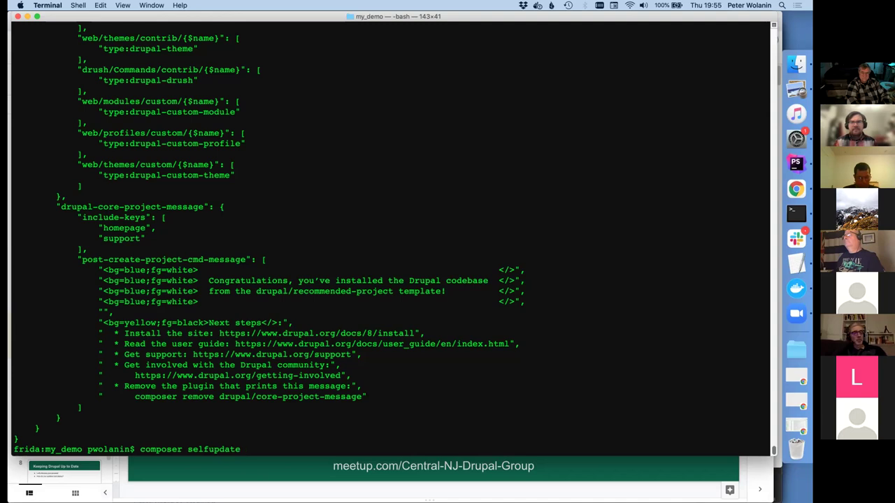
{"action": "key", "text": "Return"}
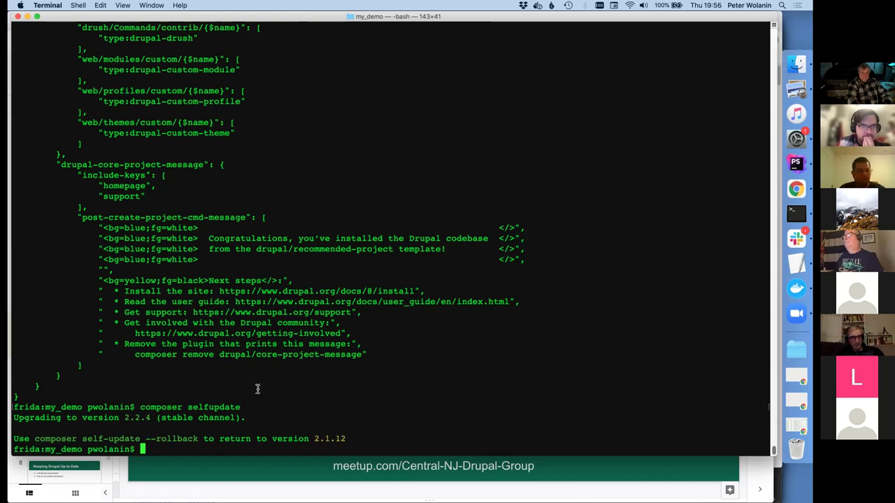
{"action": "left_click_drag", "start_coordinate": [241, 407], "coordinate": [136, 406]}
{"action": "left_click", "coordinate": [310, 406]}
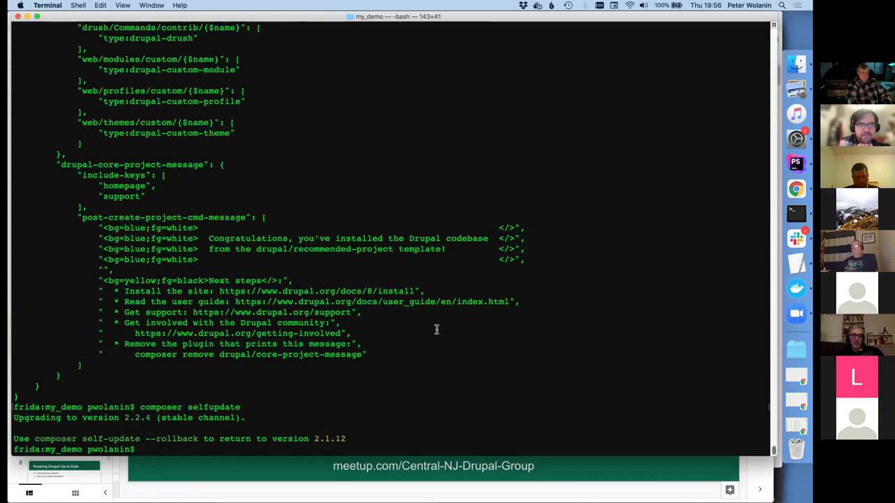
Step: Recall the selfupdate command and turn it into "composer help selfupdate", running it to get the command's help
{"action": "key", "text": "Up"}
{"action": "key", "text": "Left"}
{"action": "key", "text": "Left"}
{"action": "key", "text": "Left"}
{"action": "key", "text": "Left"}
{"action": "key", "text": "Left"}
{"action": "key", "text": "Left"}
{"action": "key", "text": "Left"}
{"action": "key", "text": "Left"}
{"action": "key", "text": "Left"}
{"action": "key", "text": "Left"}
{"action": "type", "text": "help"}
{"action": "key", "text": "Return"}
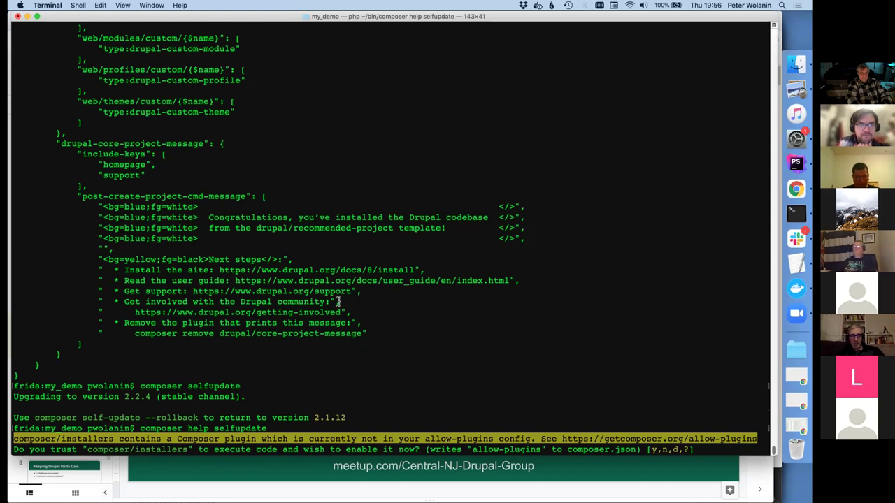
Step: Answer n to the trust questions for the composer/installers, drupal/core-composer-scaffold and drupal/core-project-message plugins
{"action": "type", "text": "n"}
{"action": "key", "text": "Return"}
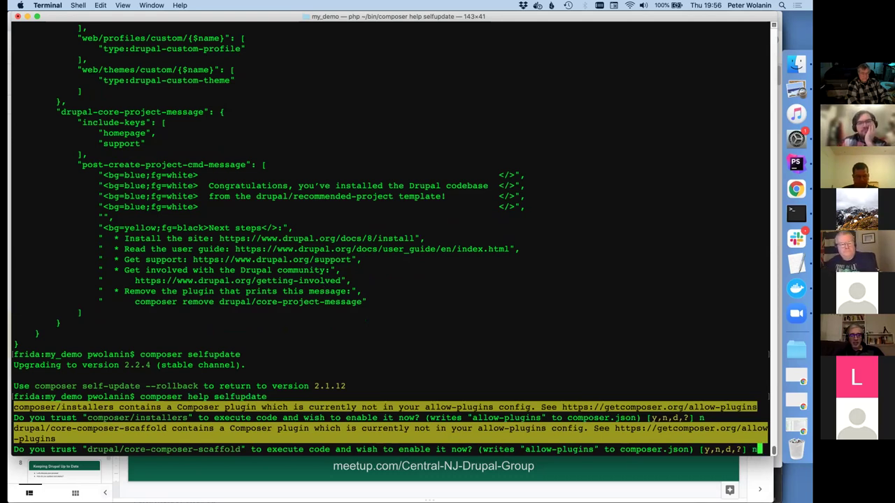
{"action": "type", "text": "n"}
{"action": "key", "text": "Return"}
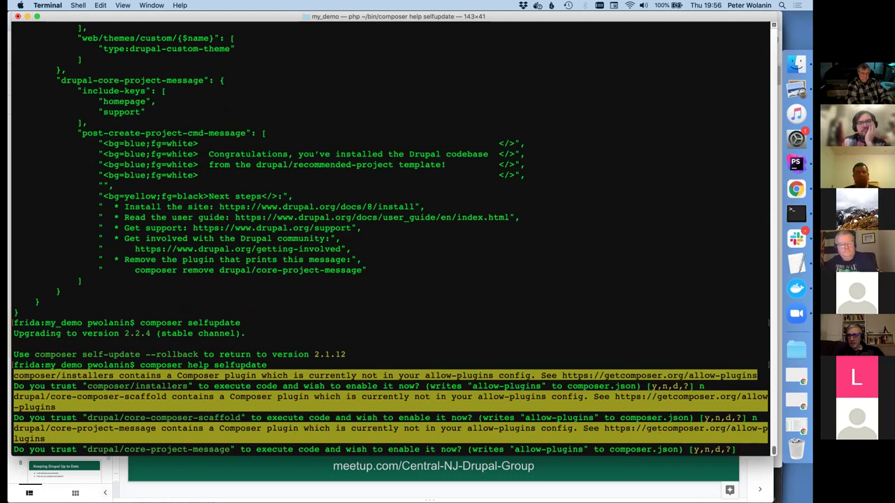
{"action": "type", "text": "n"}
{"action": "key", "text": "Return"}
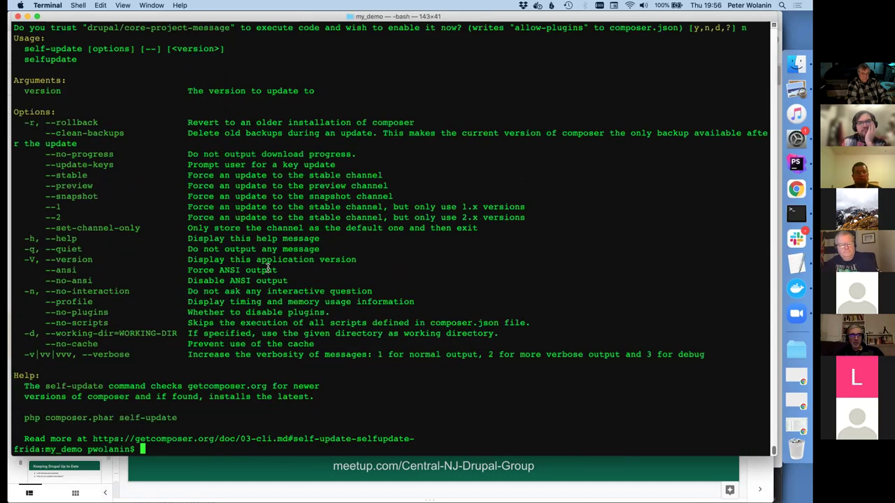
Step: Review the selfupdate output and its help text, highlighting the rollback version 2.1.12 and then the --2 option line
{"action": "scroll", "coordinate": [343, 232], "scroll_direction": "up", "scroll_amount": 5}
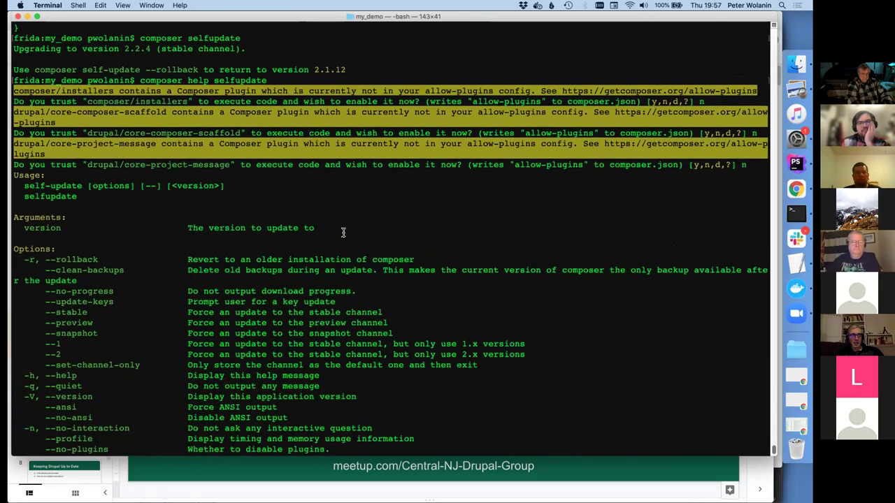
{"action": "scroll", "coordinate": [343, 232], "scroll_direction": "down", "scroll_amount": 1}
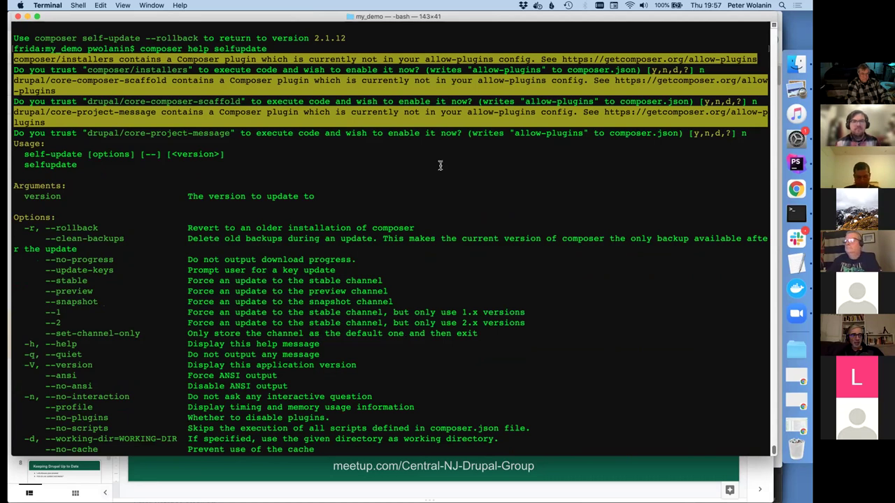
{"action": "scroll", "coordinate": [439, 165], "scroll_direction": "up", "scroll_amount": 3}
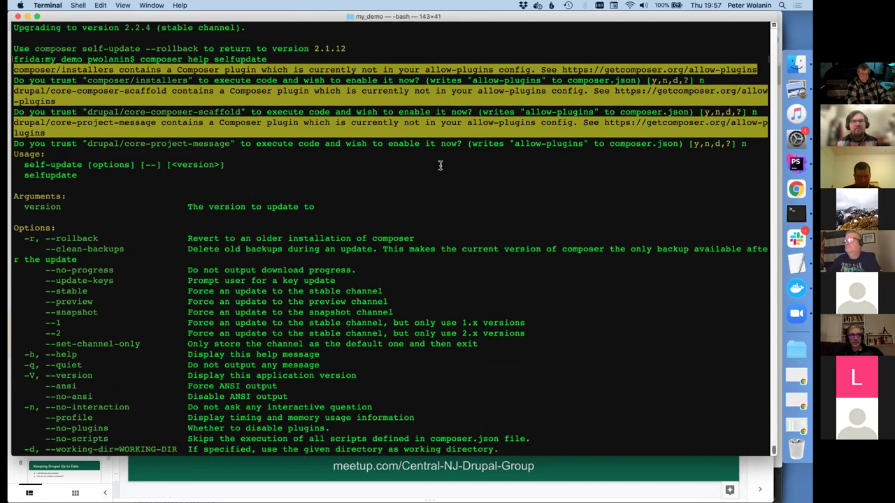
{"action": "scroll", "coordinate": [439, 165], "scroll_direction": "down", "scroll_amount": 2}
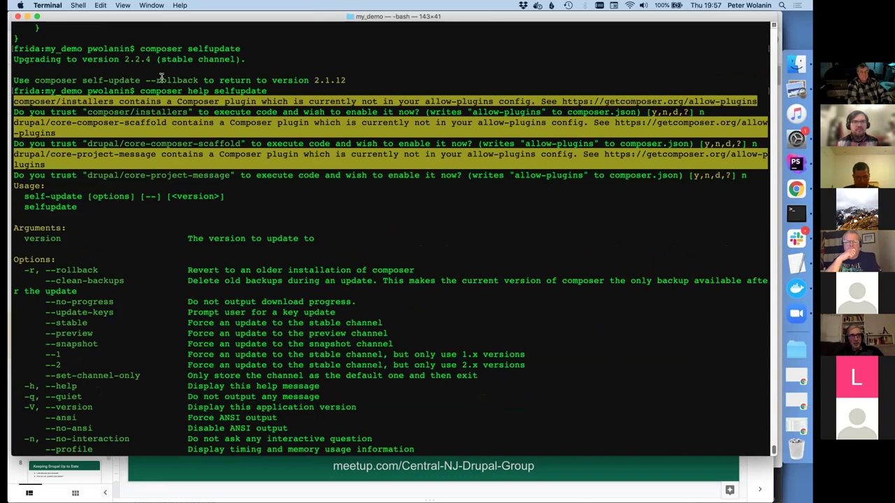
{"action": "left_click_drag", "start_coordinate": [348, 81], "coordinate": [314, 82]}
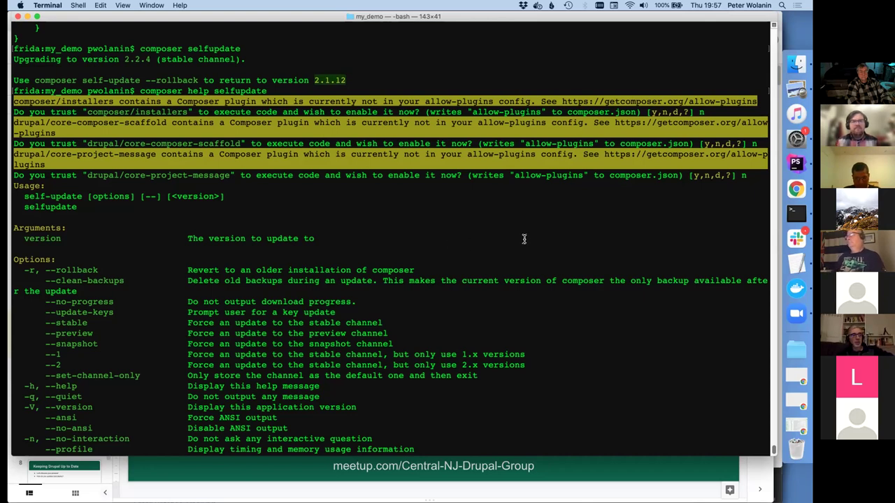
{"action": "scroll", "coordinate": [524, 239], "scroll_direction": "down", "scroll_amount": 5}
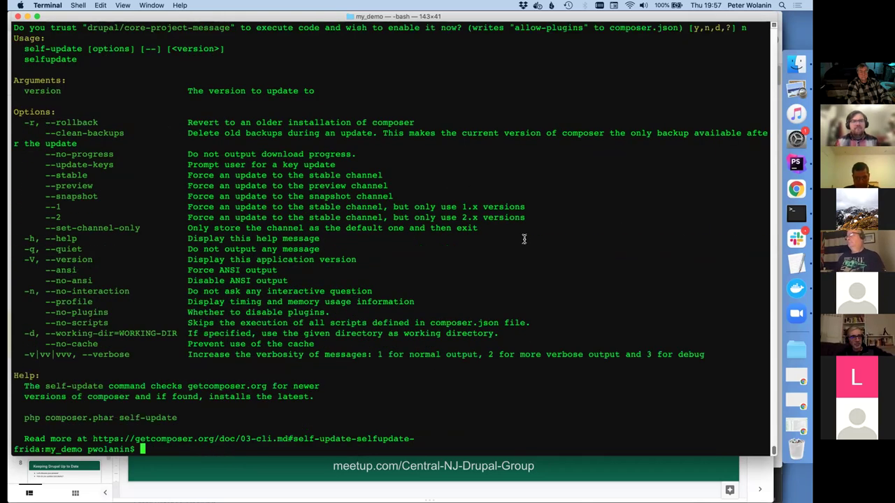
{"action": "left_click_drag", "start_coordinate": [532, 217], "coordinate": [10, 217]}
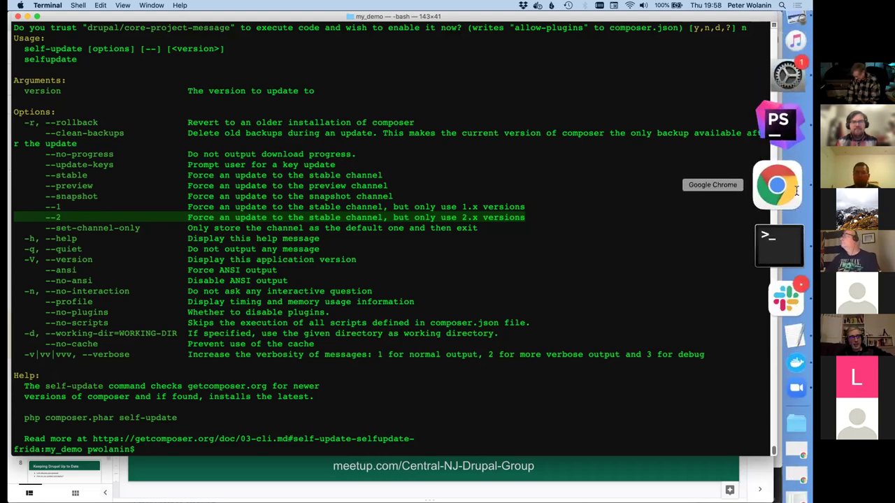
Step: Run "composer help selfupdate" again below a few blank prompt lines and review the earlier allow-plugins trust questions
{"action": "scroll", "coordinate": [504, 151], "scroll_direction": "up", "scroll_amount": 10}
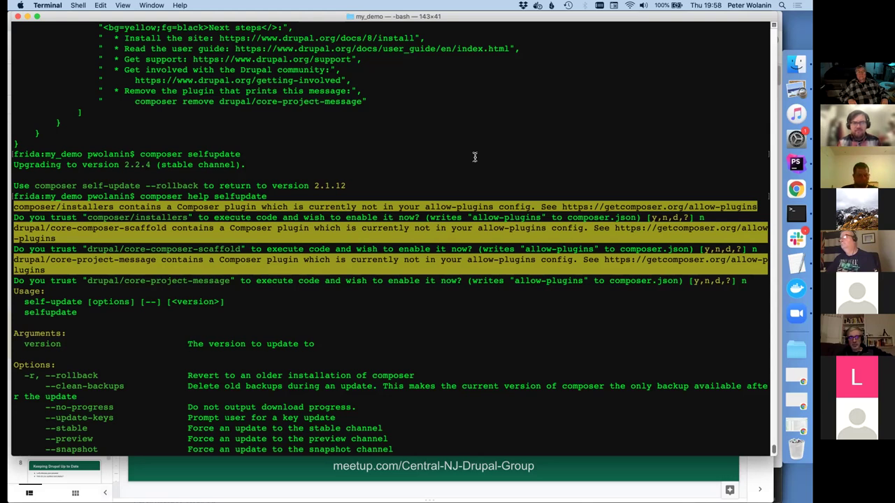
{"action": "key", "text": "Return"}
{"action": "key", "text": "Return"}
{"action": "key", "text": "Up"}
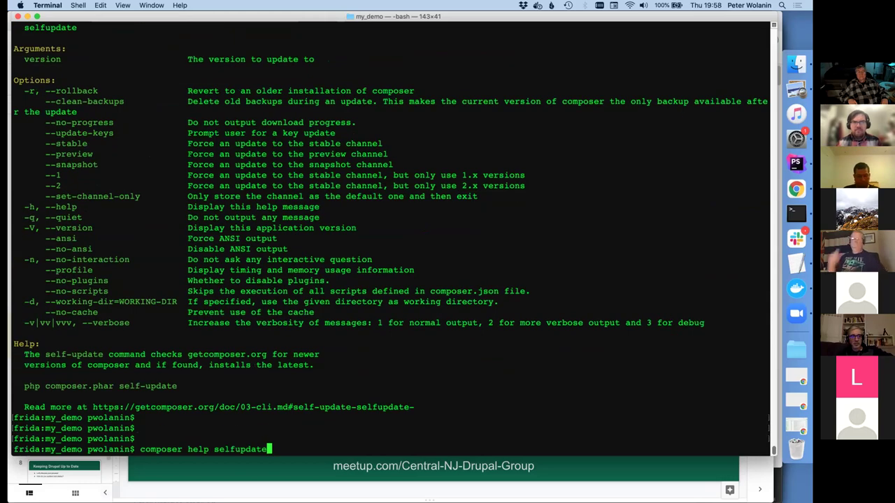
{"action": "key", "text": "Return"}
{"action": "scroll", "coordinate": [392, 238], "scroll_direction": "up", "scroll_amount": 15}
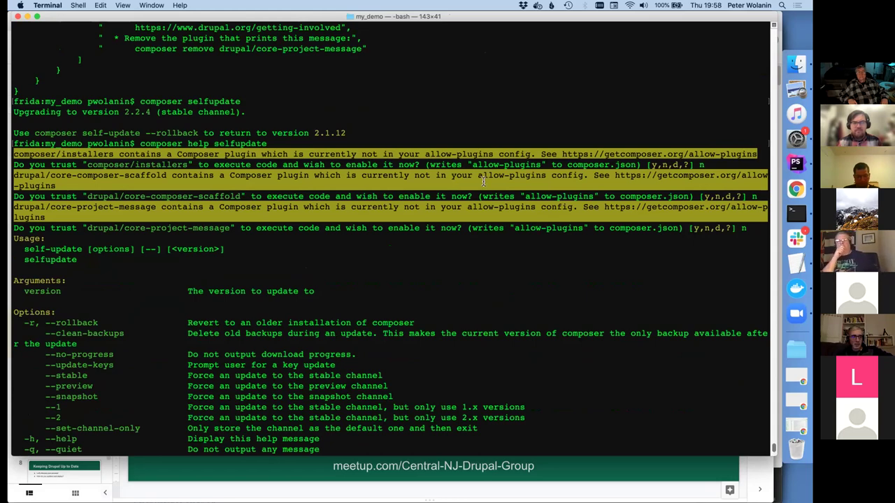
{"action": "scroll", "coordinate": [476, 196], "scroll_direction": "up", "scroll_amount": 4}
{"action": "scroll", "coordinate": [469, 210], "scroll_direction": "down", "scroll_amount": 5}
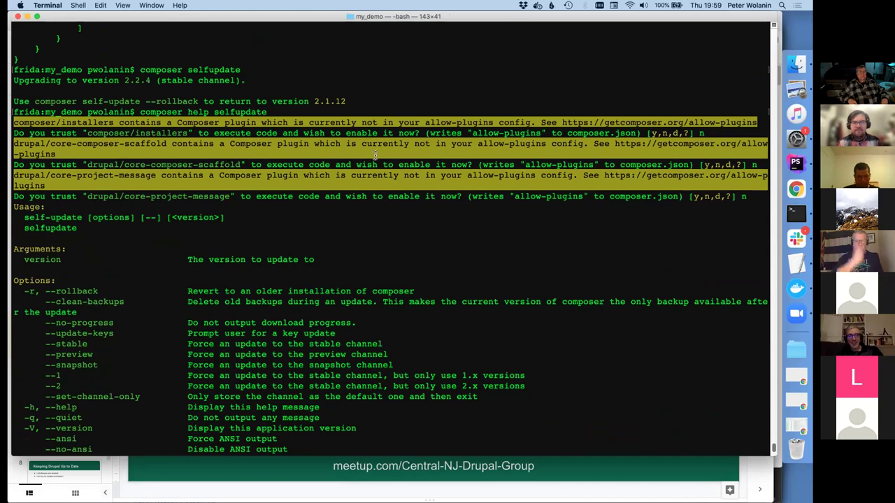
{"action": "scroll", "coordinate": [365, 155], "scroll_direction": "up", "scroll_amount": 5}
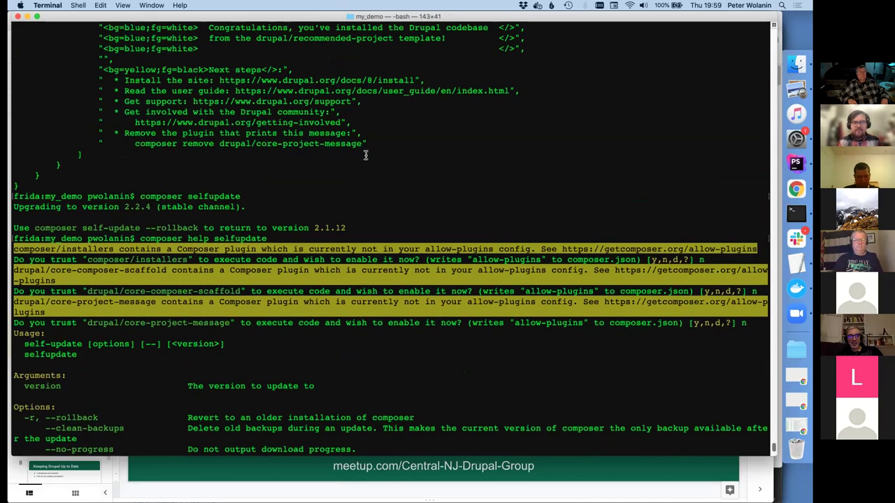
{"action": "scroll", "coordinate": [365, 155], "scroll_direction": "down", "scroll_amount": 5}
Step: Run "composer install" below a few blank prompt lines
{"action": "key", "text": "Return"}
{"action": "key", "text": "Return"}
{"action": "key", "text": "Return"}
{"action": "type", "text": "composer install"}
{"action": "key", "text": "Return"}
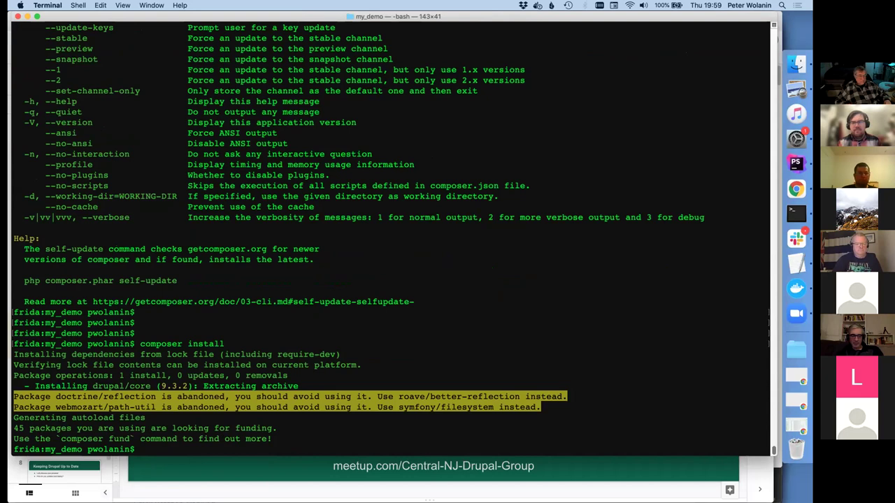
Step: Change the recalled install command to "composer update", recheck the earlier plugin trust questions, and run the update
{"action": "key", "text": "Up"}
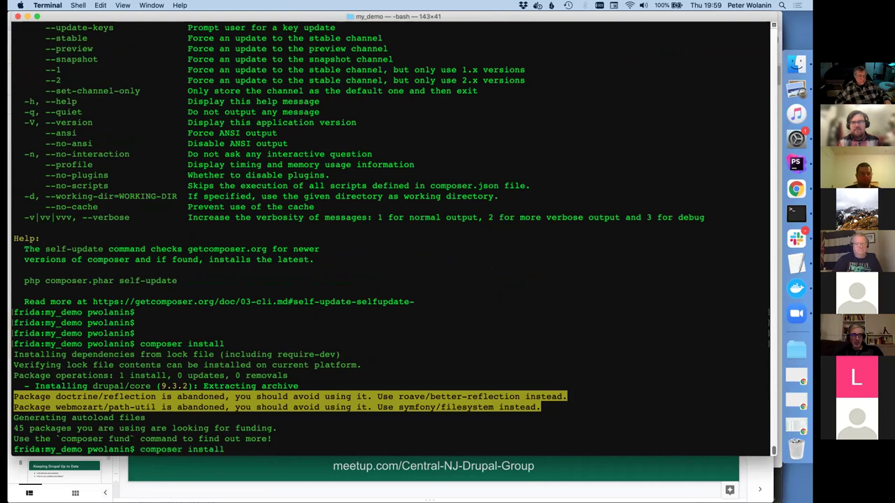
{"action": "key", "text": "BackSpace"}
{"action": "key", "text": "BackSpace"}
{"action": "key", "text": "BackSpace"}
{"action": "key", "text": "BackSpace"}
{"action": "key", "text": "BackSpace"}
{"action": "key", "text": "BackSpace"}
{"action": "key", "text": "BackSpace"}
{"action": "type", "text": "update"}
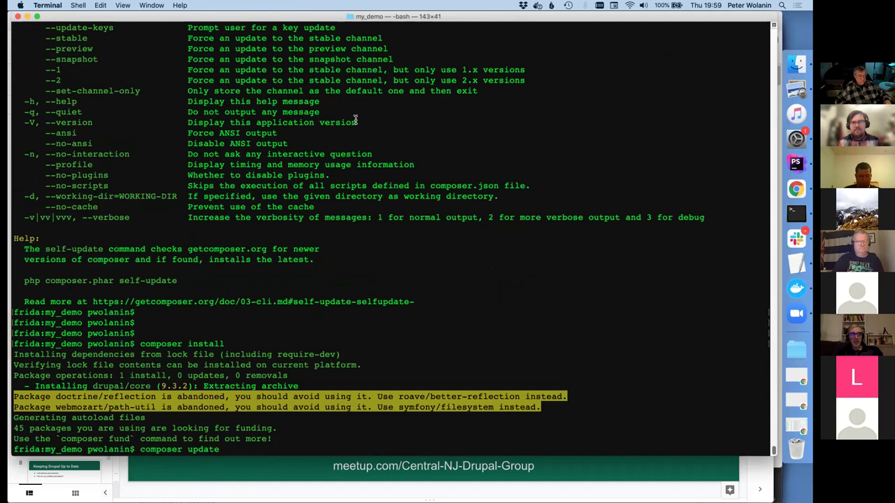
{"action": "scroll", "coordinate": [355, 120], "scroll_direction": "up", "scroll_amount": 10}
{"action": "scroll", "coordinate": [355, 120], "scroll_direction": "down", "scroll_amount": 5}
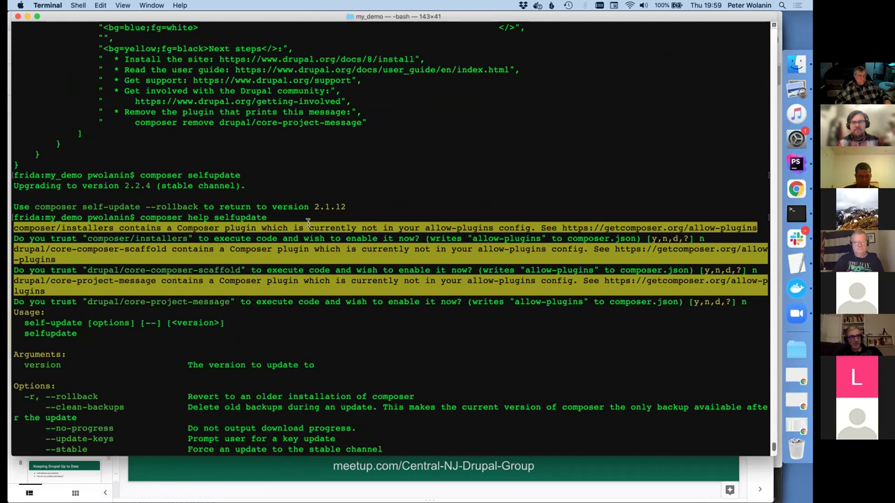
{"action": "scroll", "coordinate": [307, 222], "scroll_direction": "down", "scroll_amount": 10}
{"action": "key", "text": "Return"}
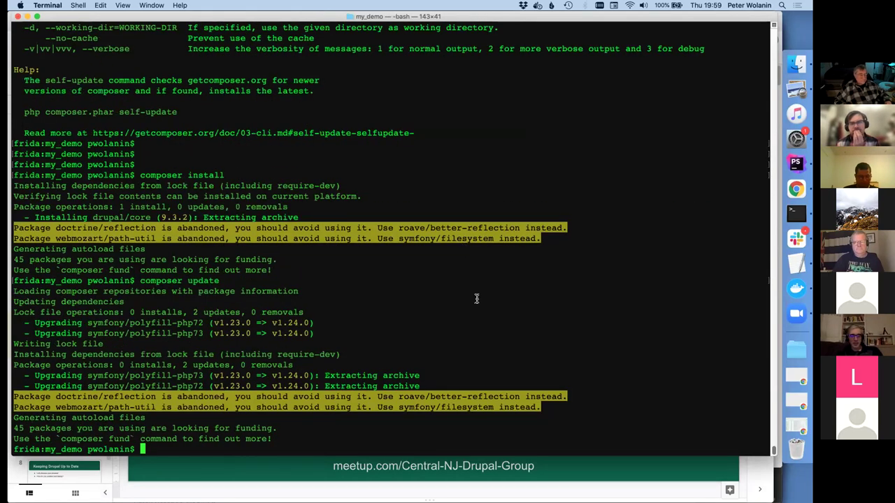
Step: Run "git diff composer.json" and highlight the added allow-plugins block in the diff
{"action": "type", "text": "git diff "}
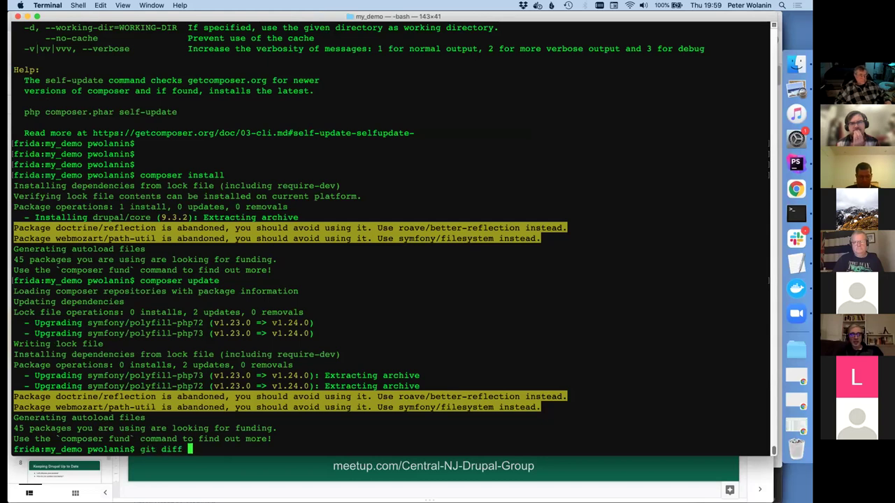
{"action": "type", "text": "composer.json"}
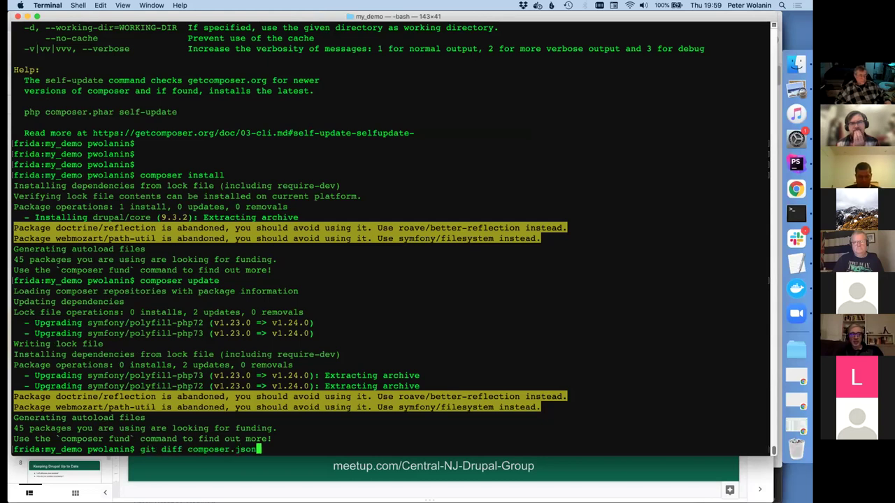
{"action": "key", "text": "Return"}
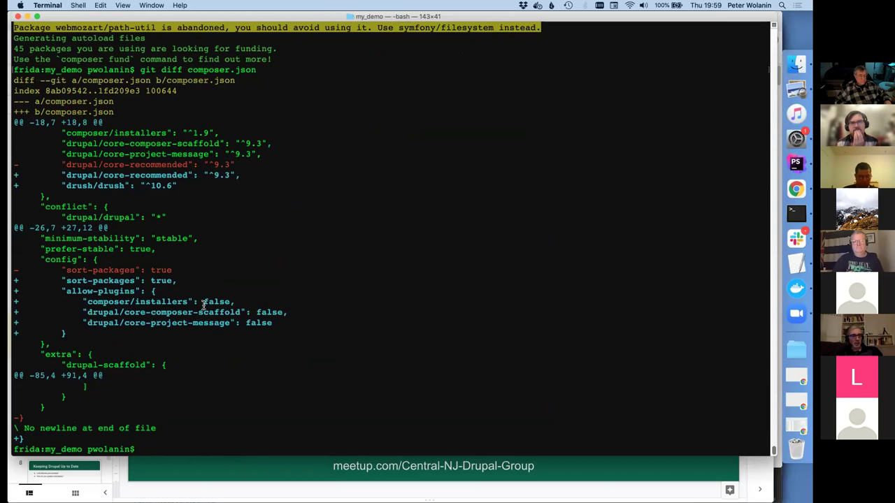
{"action": "left_click_drag", "start_coordinate": [67, 334], "coordinate": [12, 292]}
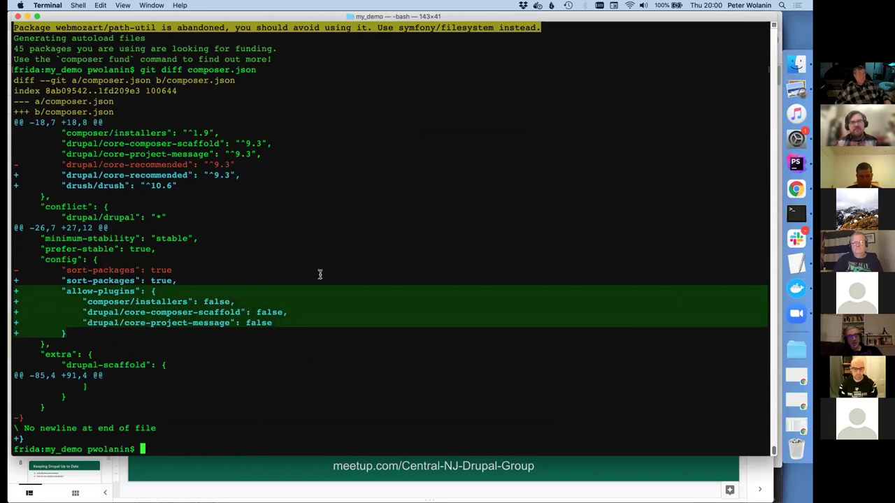
Step: Replace the recalled diff command with "git checkout ." and run it to discard all uncommitted changes in my_demo
{"action": "key", "text": "Up"}
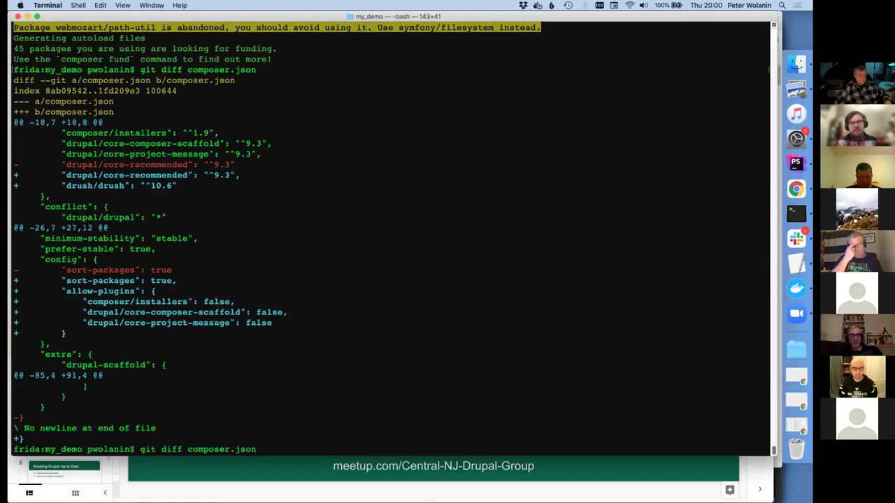
{"action": "key", "text": "BackSpace"}
{"action": "key", "text": "BackSpace"}
{"action": "key", "text": "BackSpace"}
{"action": "key", "text": "BackSpace"}
{"action": "key", "text": "BackSpace"}
{"action": "key", "text": "BackSpace"}
{"action": "key", "text": "BackSpace"}
{"action": "key", "text": "BackSpace"}
{"action": "key", "text": "BackSpace"}
{"action": "key", "text": "BackSpace"}
{"action": "key", "text": "BackSpace"}
{"action": "key", "text": "BackSpace"}
{"action": "key", "text": "BackSpace"}
{"action": "key", "text": "BackSpace"}
{"action": "key", "text": "BackSpace"}
{"action": "key", "text": "BackSpace"}
{"action": "key", "text": "BackSpace"}
{"action": "key", "text": "BackSpace"}
{"action": "key", "text": "BackSpace"}
{"action": "key", "text": "BackSpace"}
{"action": "type", "text": "git checkout ."}
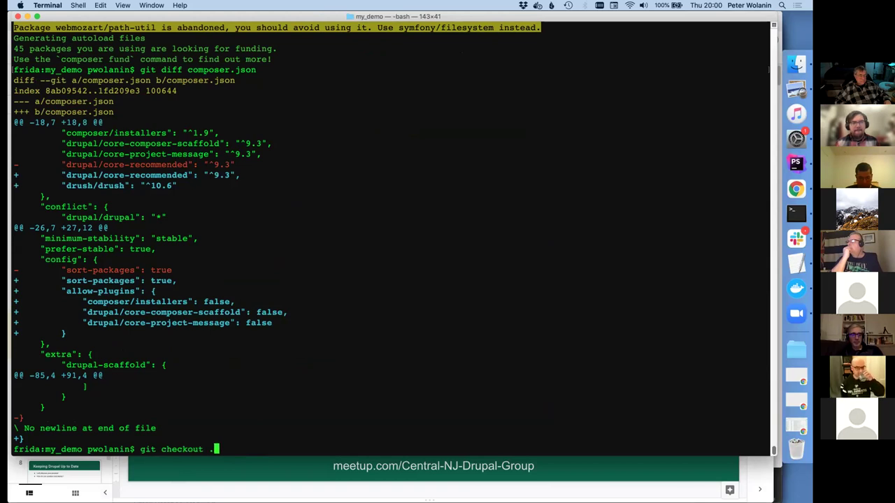
{"action": "key", "text": "Return"}
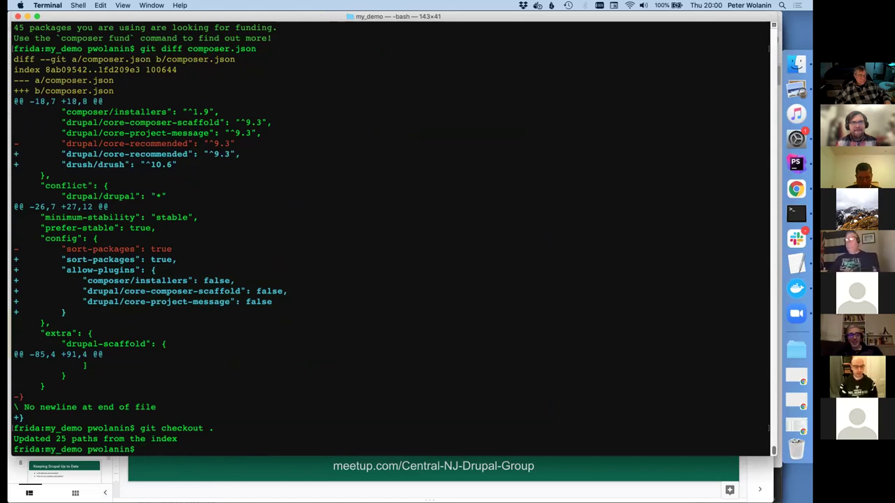
Step: Find the earlier "composer require drush/drush" command in the shell history and run it again
{"action": "key", "text": "ctrl+r"}
{"action": "type", "text": "re"}
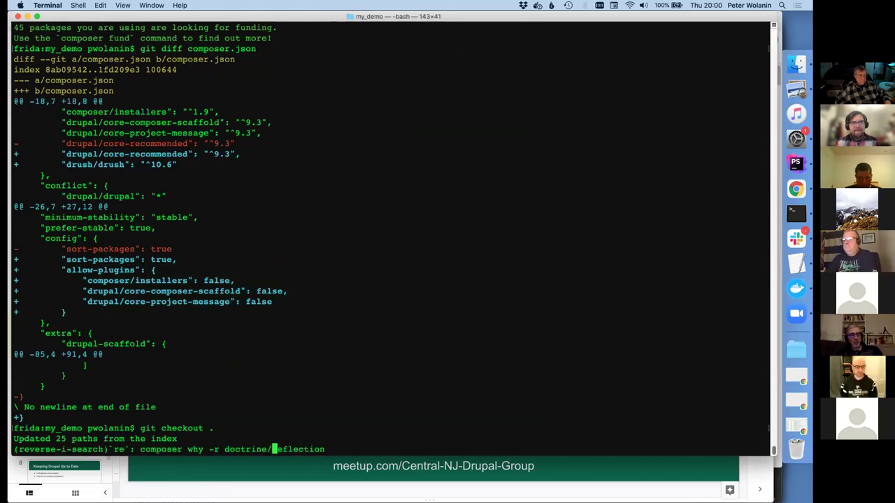
{"action": "type", "text": "qui"}
{"action": "key", "text": "Return"}
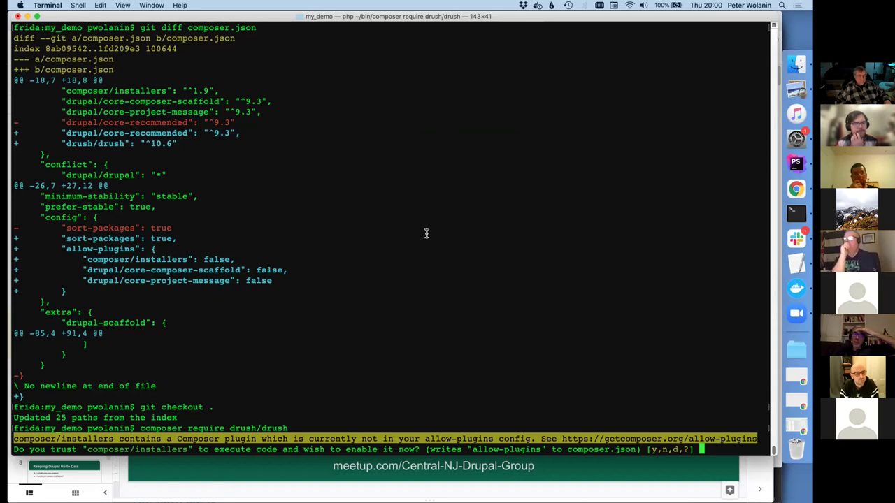
Step: Answer "y" to trust the composer/installers, drupal/core-composer-scaffold and drupal/core-project-message plugins
{"action": "type", "text": "y"}
{"action": "key", "text": "Return"}
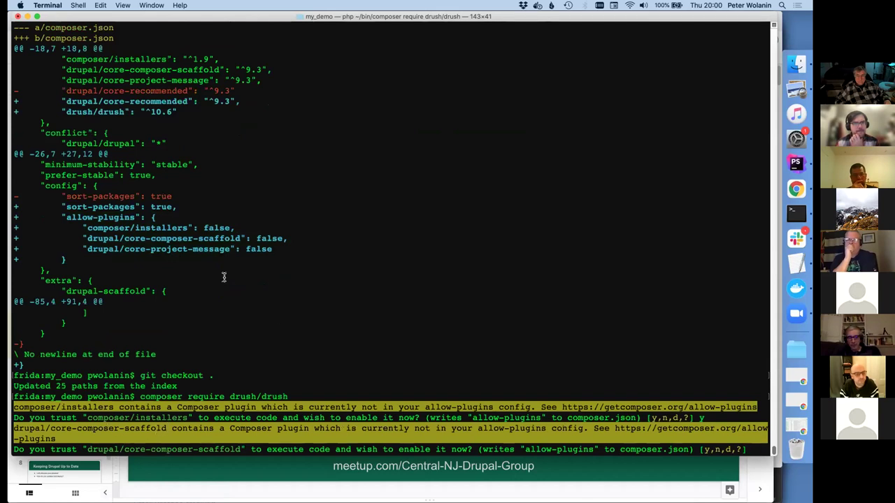
{"action": "type", "text": "y"}
{"action": "key", "text": "Return"}
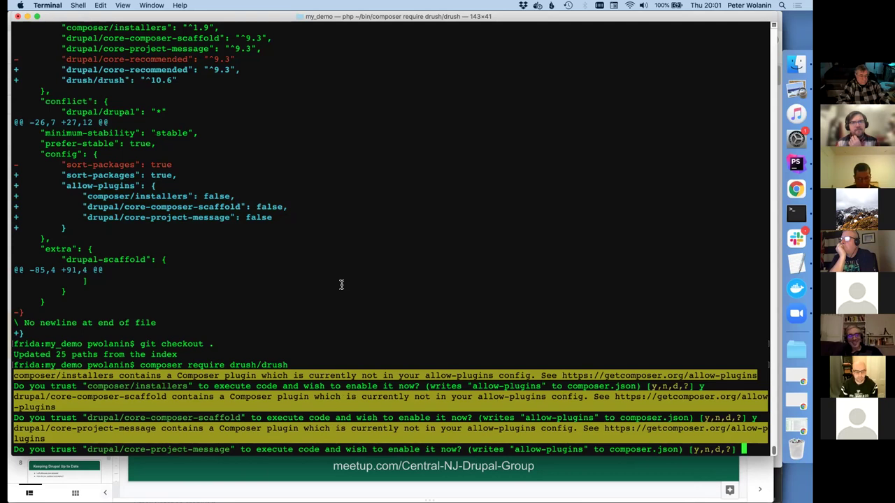
{"action": "type", "text": "y"}
{"action": "key", "text": "Return"}
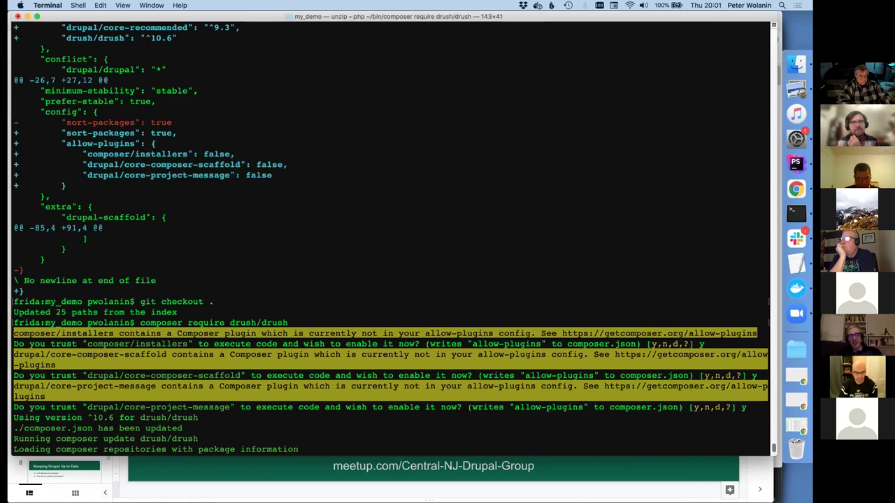
Step: Run "git diff", highlight the three plugin entries under allow-plugins, and review the Drush installation output above the diff
{"action": "type", "text": "git diff"}
{"action": "key", "text": "Return"}
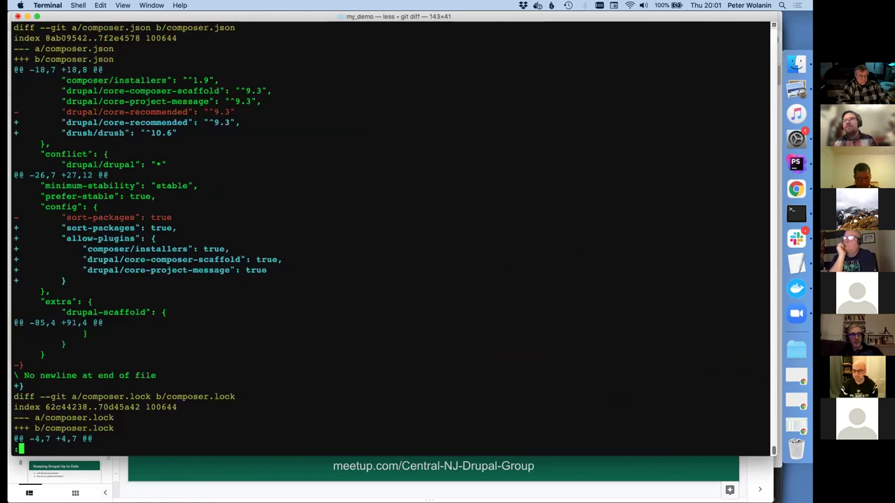
{"action": "key", "text": "q"}
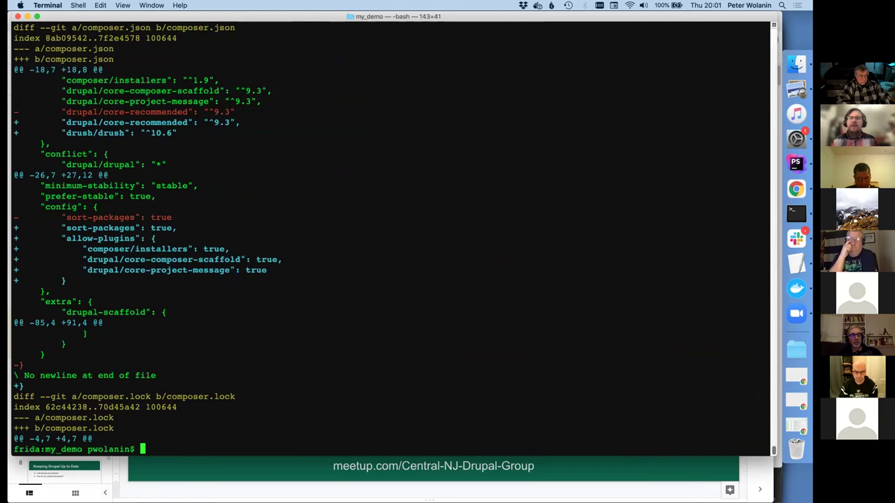
{"action": "left_click_drag", "start_coordinate": [268, 270], "coordinate": [9, 248]}
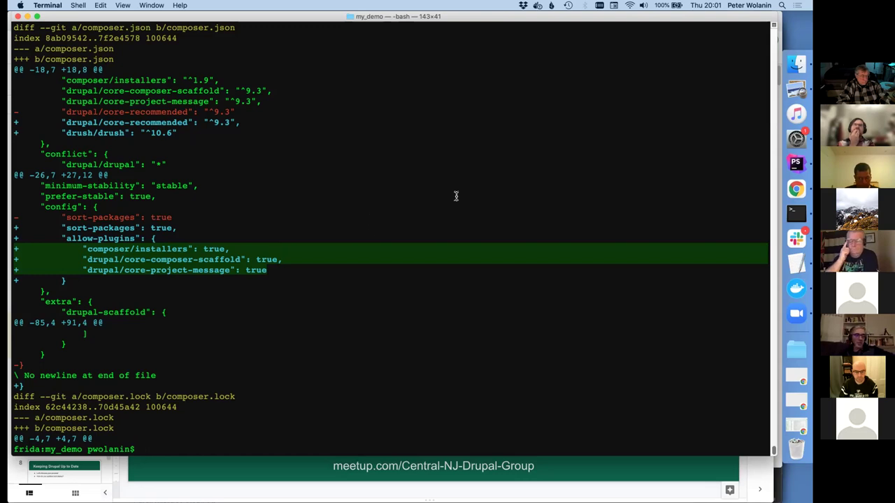
{"action": "scroll", "coordinate": [456, 197], "scroll_direction": "up", "scroll_amount": 10}
{"action": "scroll", "coordinate": [456, 196], "scroll_direction": "down", "scroll_amount": 4}
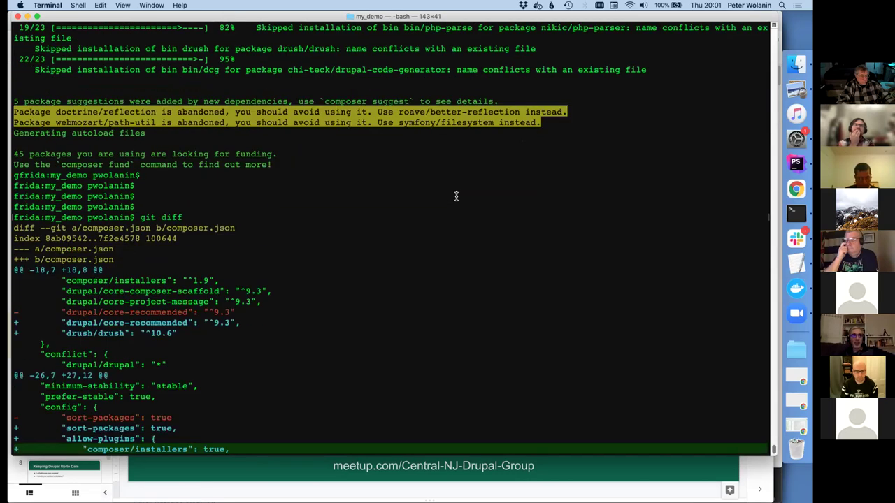
{"action": "scroll", "coordinate": [456, 197], "scroll_direction": "down", "scroll_amount": 3}
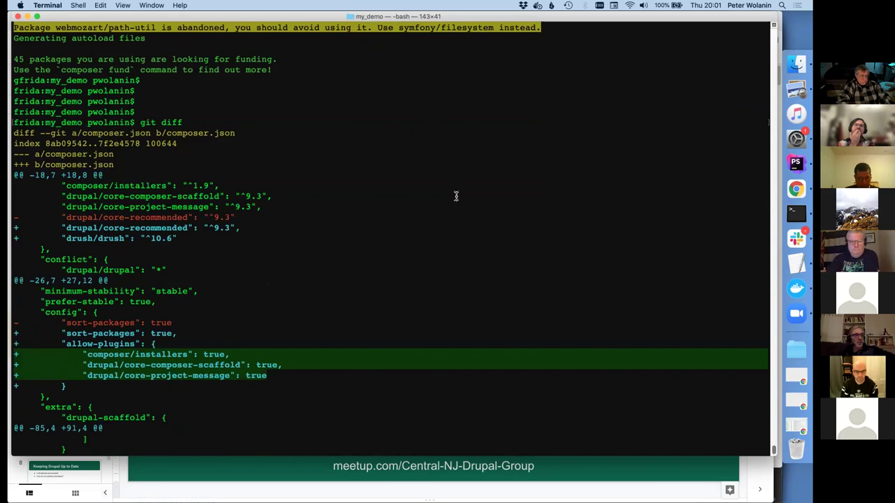
{"action": "scroll", "coordinate": [456, 196], "scroll_direction": "down", "scroll_amount": 4}
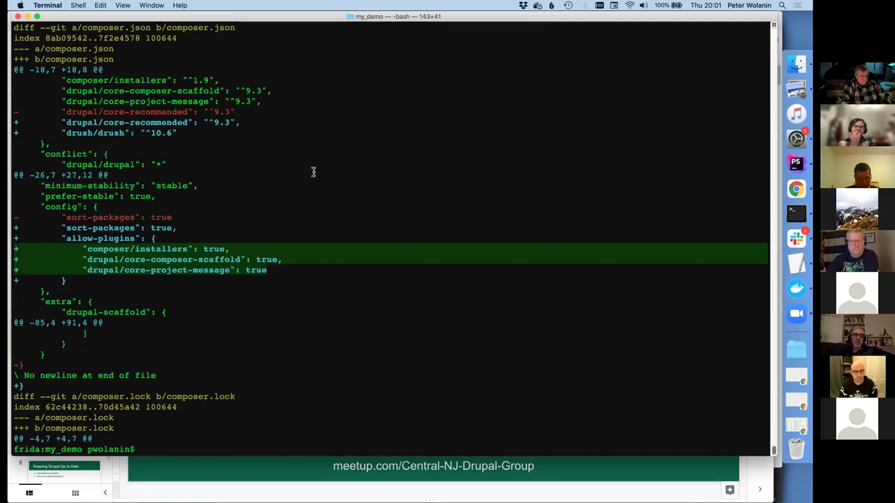
{"action": "left_click", "coordinate": [169, 241]}
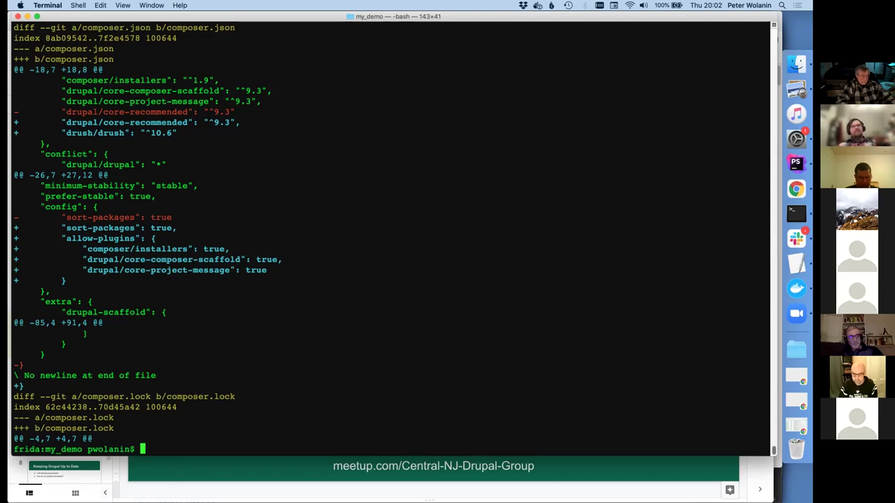
Step: Switch to Chrome to show the Composer Meetup presentation's "Creating a Drupal Project" slide
{"action": "key", "text": "super+Tab"}
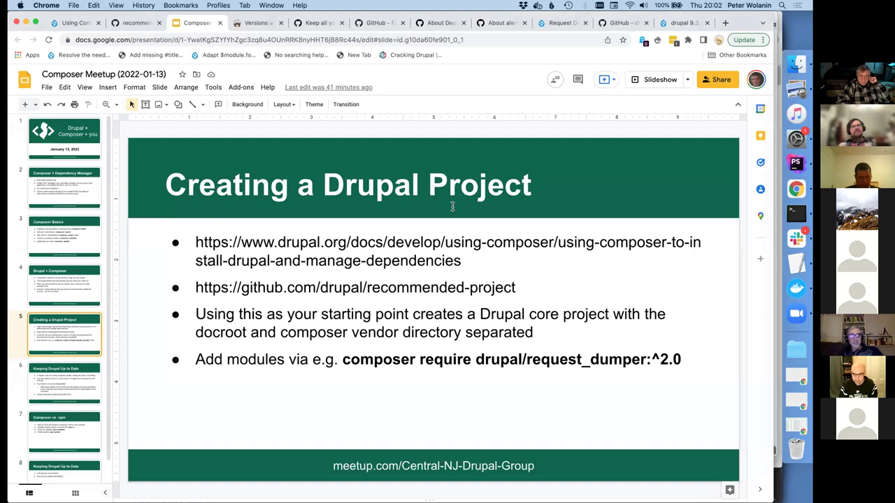